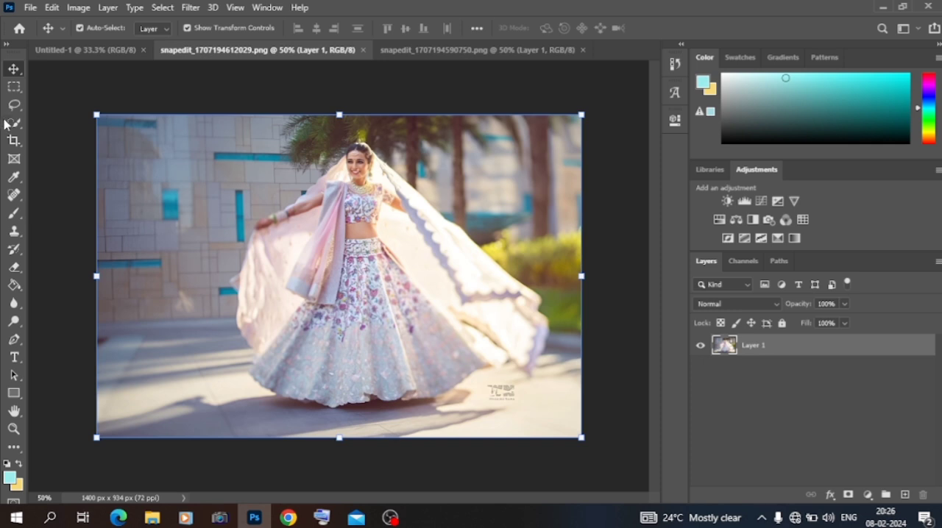
pyautogui.click(13, 124)
pyautogui.moveTo(204, 165)
pyautogui.mouseDown()
pyautogui.moveTo(233, 147)
pyautogui.moveTo(195, 213)
pyautogui.moveTo(199, 245)
pyautogui.moveTo(321, 118)
pyautogui.moveTo(437, 143)
pyautogui.moveTo(508, 180)
pyautogui.moveTo(563, 305)
pyautogui.mouseUp()
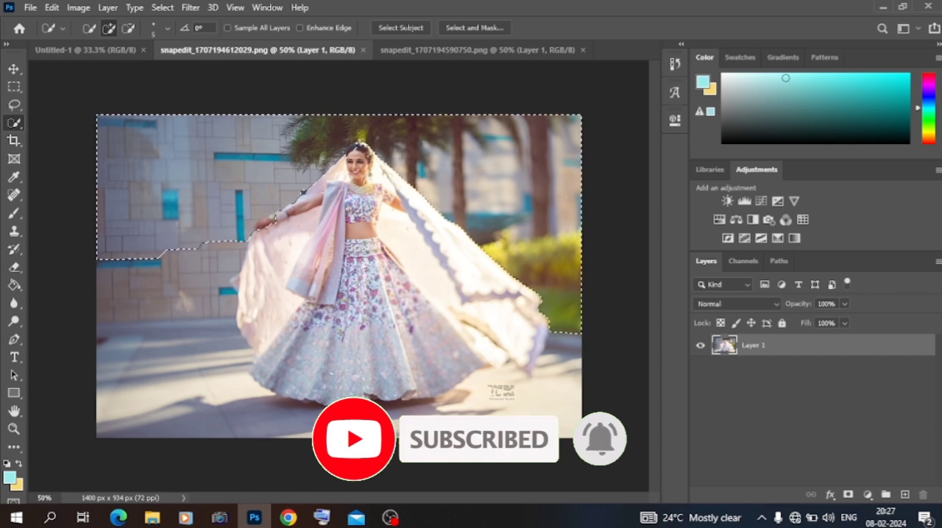
pyautogui.moveTo(158, 271); pyautogui.dragTo(151, 303)
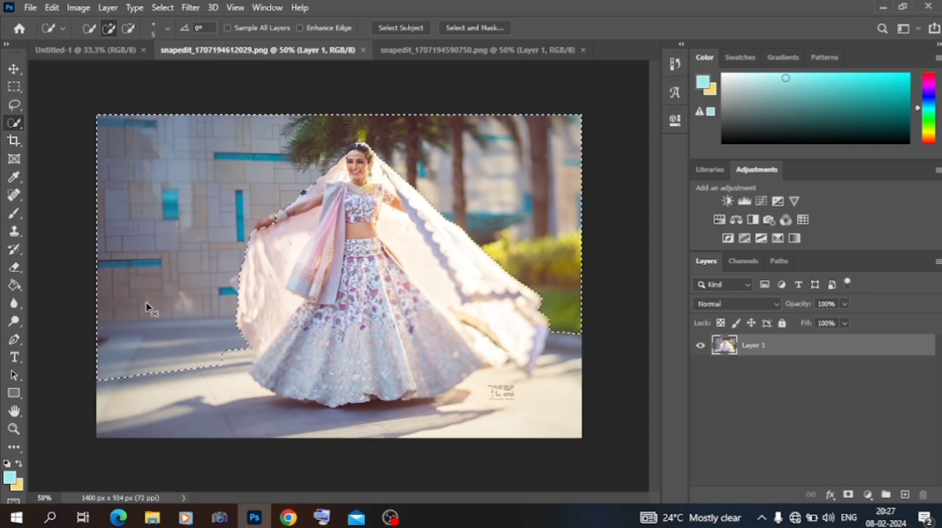
pyautogui.hotkey('ctrl', 'd')
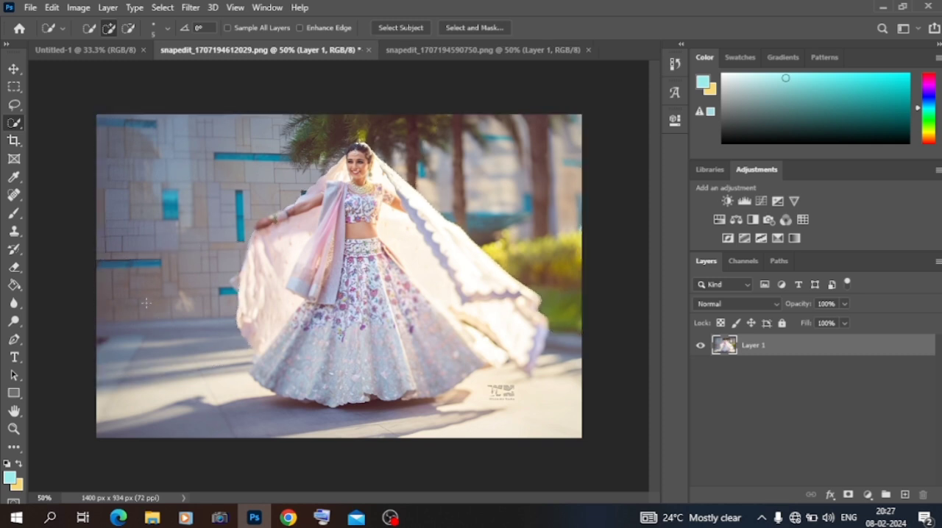
# - Select the woman and the ground around her with the Quick Selection tool, leaving out the wall and trees
pyautogui.click(202, 410)
pyautogui.moveTo(282, 283)
pyautogui.mouseDown()
pyautogui.moveTo(328, 194)
pyautogui.moveTo(367, 160)
pyautogui.mouseUp()
pyautogui.moveTo(404, 191)
pyautogui.mouseDown()
pyautogui.moveTo(486, 291)
pyautogui.moveTo(506, 352)
pyautogui.mouseUp()
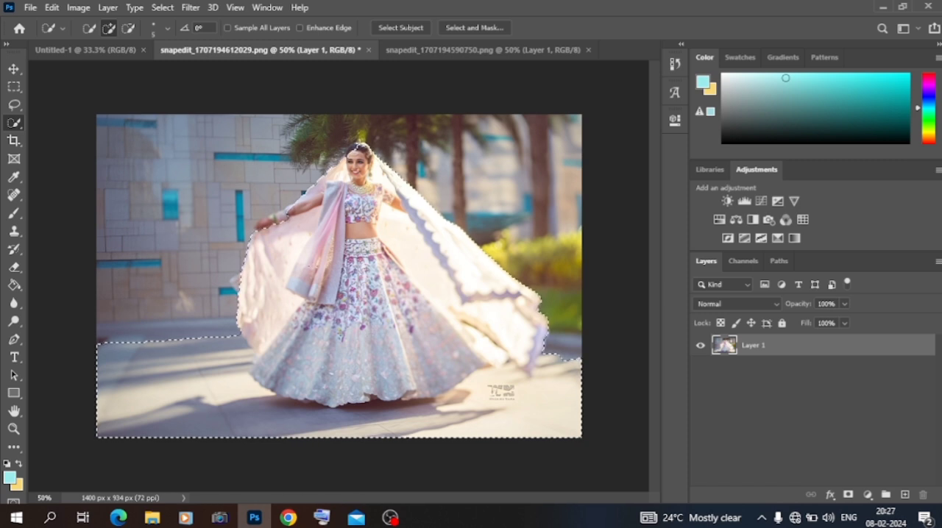
# - Add the woman's outstretched hand and bracelets beside the wall to the selection
pyautogui.hotkey('ctrl', '+')
pyautogui.hotkey('ctrl', '+')
pyautogui.hotkey('ctrl', '+')
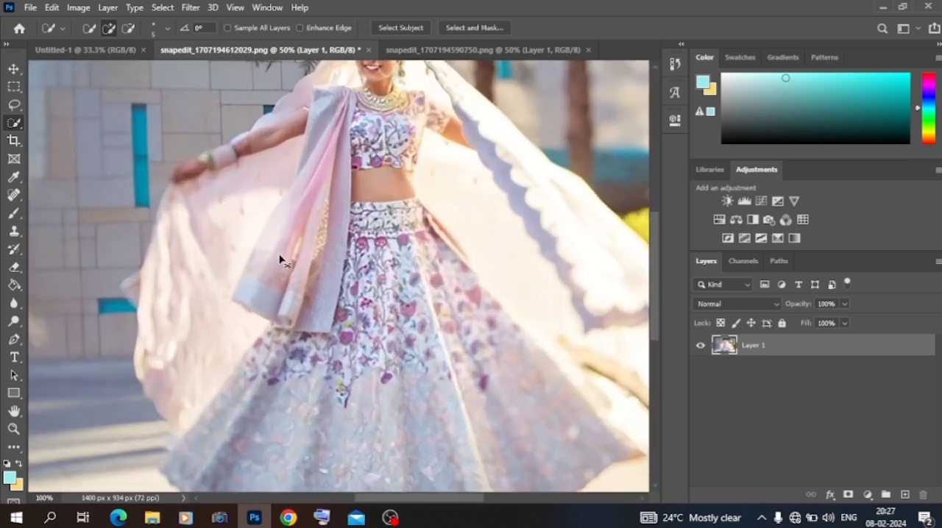
pyautogui.scroll(3, 279, 260)
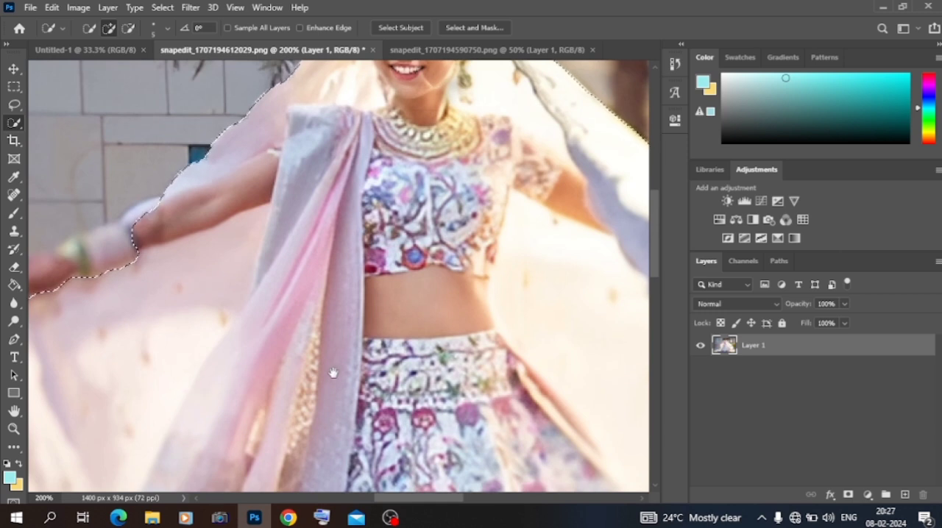
pyautogui.moveTo(403, 500); pyautogui.dragTo(366, 498)
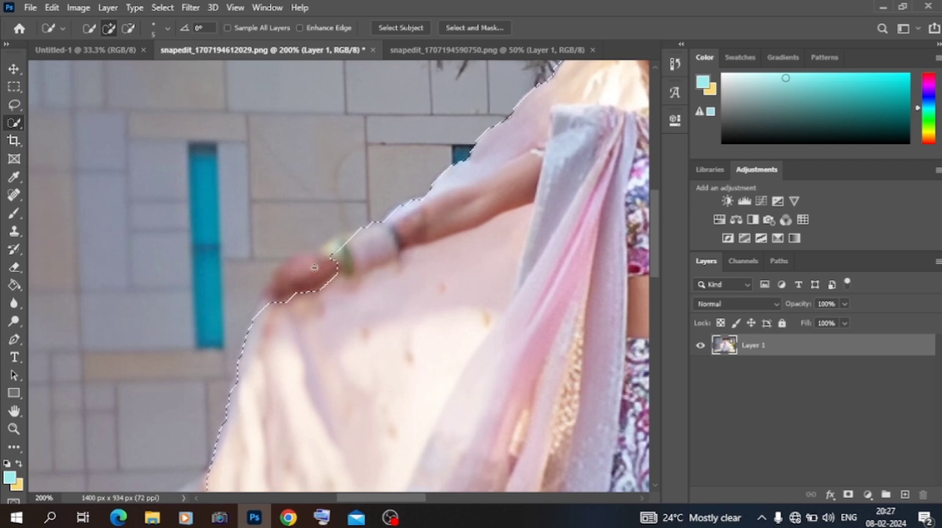
pyautogui.click(292, 276)
pyautogui.click(334, 256)
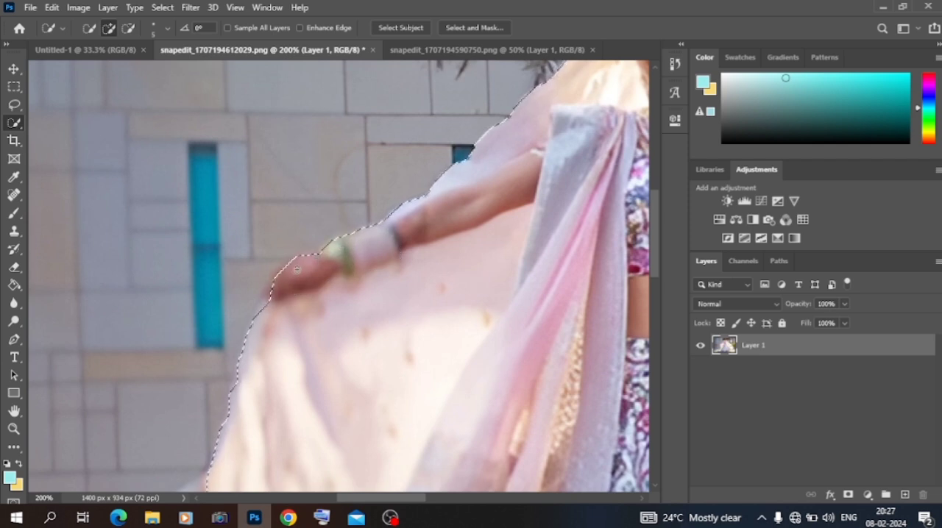
pyautogui.click(274, 286)
# - Add the woman's hair and forehead to the selection and turn the selection into a layer mask
pyautogui.scroll(10, 404, 283)
pyautogui.scroll(-5, 404, 283)
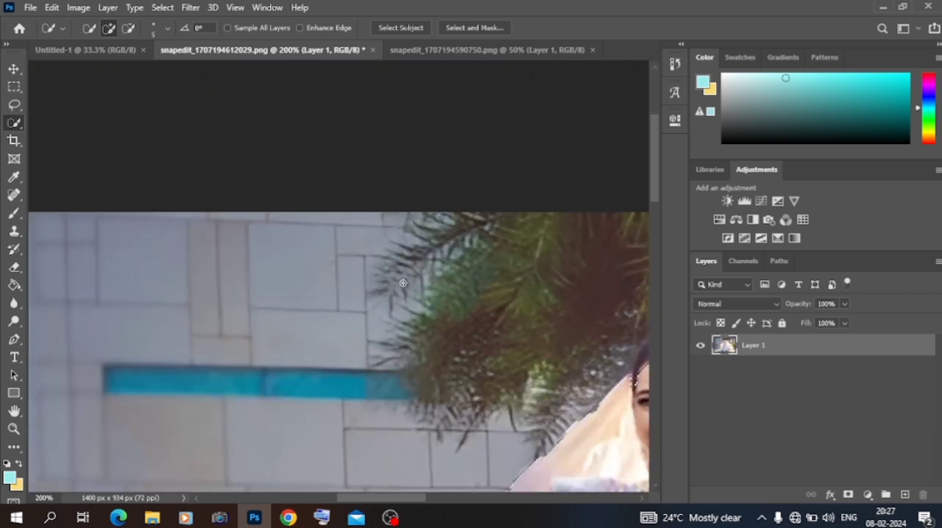
pyautogui.moveTo(416, 504); pyautogui.dragTo(447, 501)
pyautogui.click(401, 261)
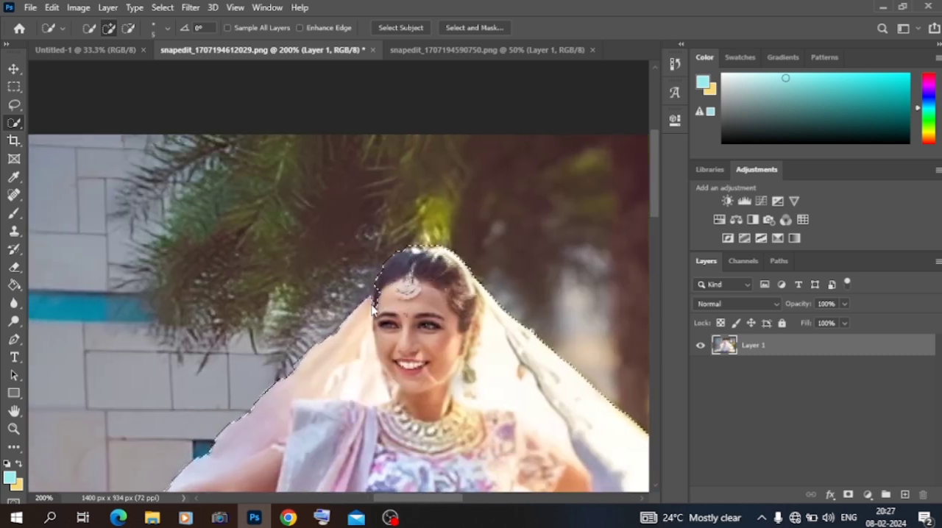
pyautogui.scroll(-5, 382, 305)
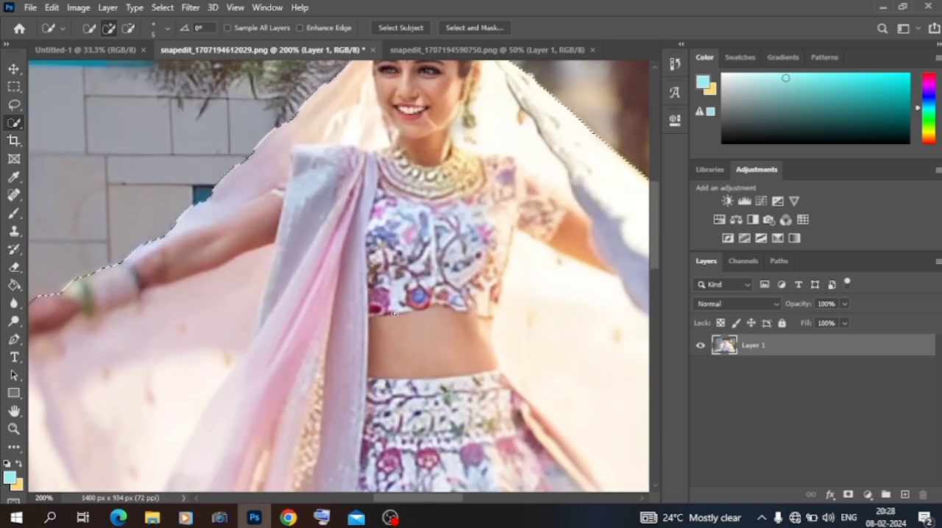
pyautogui.click(848, 495)
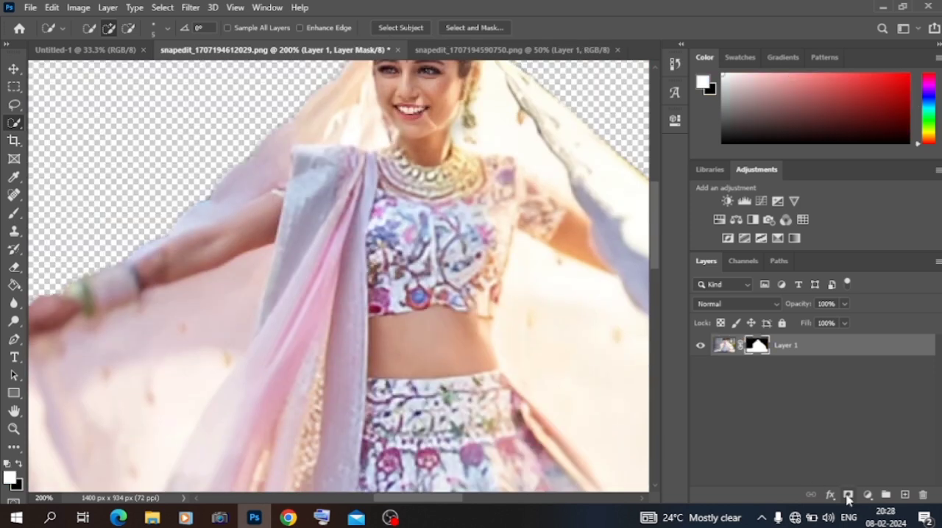
# - Move the masked woman into the Untitled-1 document and scale her layer to 107.14% to span the canvas width along its lower edge
pyautogui.click(15, 70)
pyautogui.moveTo(364, 221); pyautogui.dragTo(210, 118)
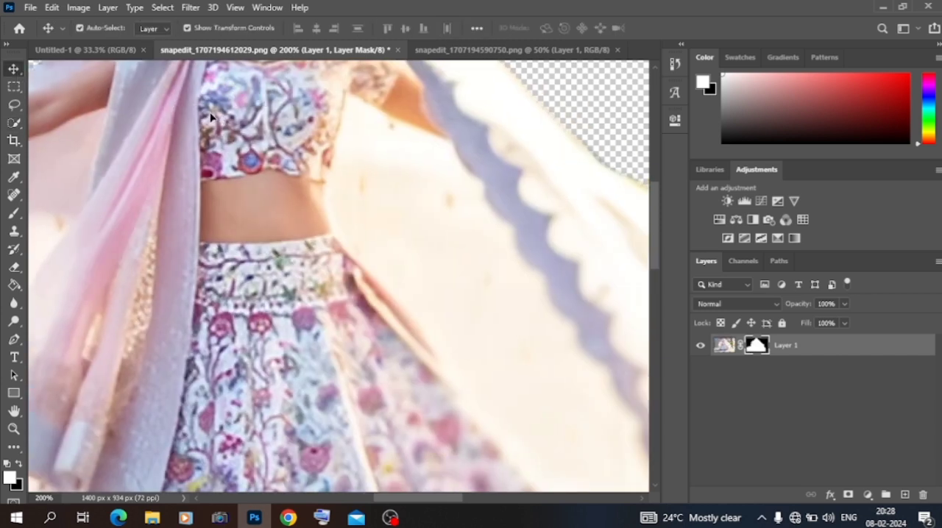
pyautogui.moveTo(116, 55); pyautogui.dragTo(328, 340)
pyautogui.moveTo(493, 339); pyautogui.dragTo(512, 324)
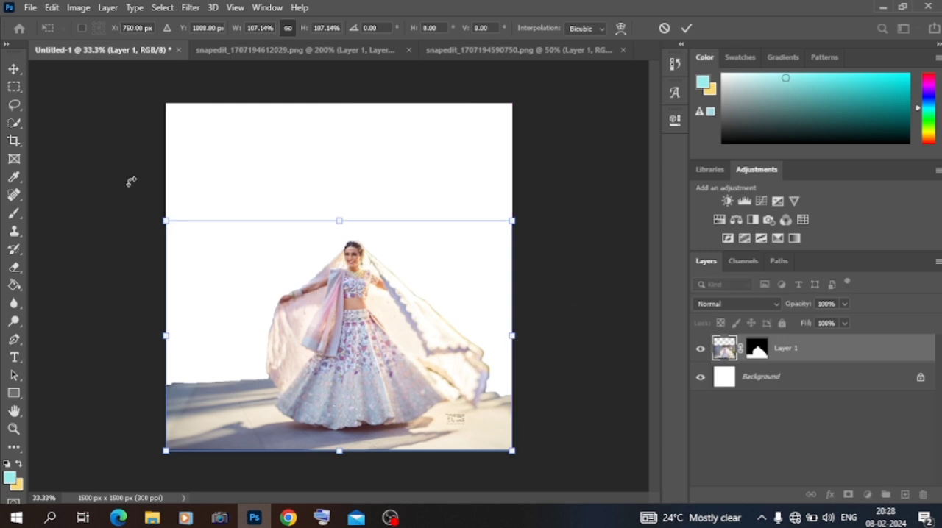
pyautogui.click(15, 70)
pyautogui.click(101, 167)
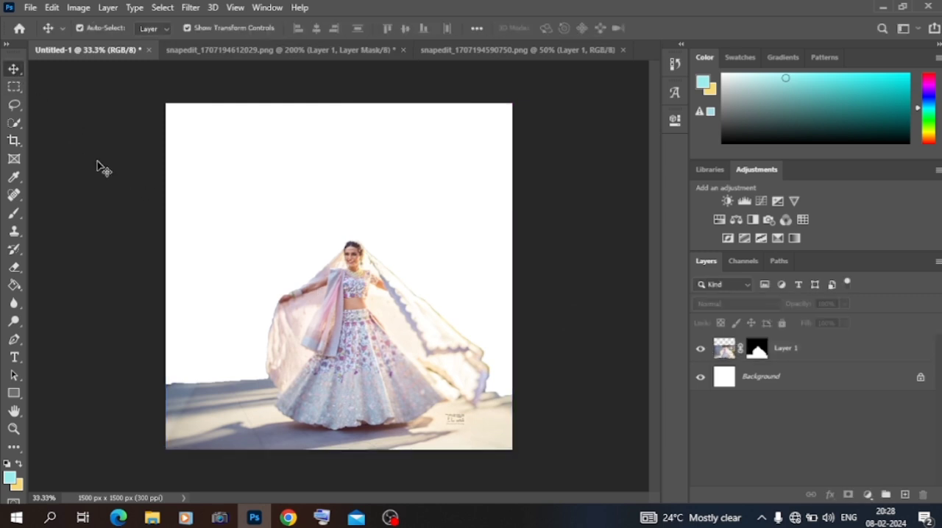
# - Refine the woman's layer mask with Select and Mask, using a 2.6 px feather and 41% contrast
pyautogui.click(357, 333)
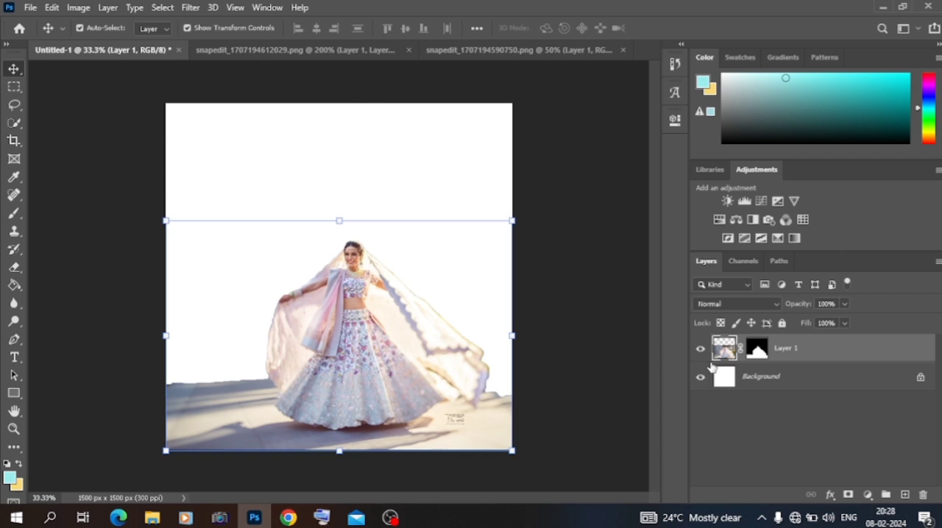
pyautogui.rightClick(758, 352)
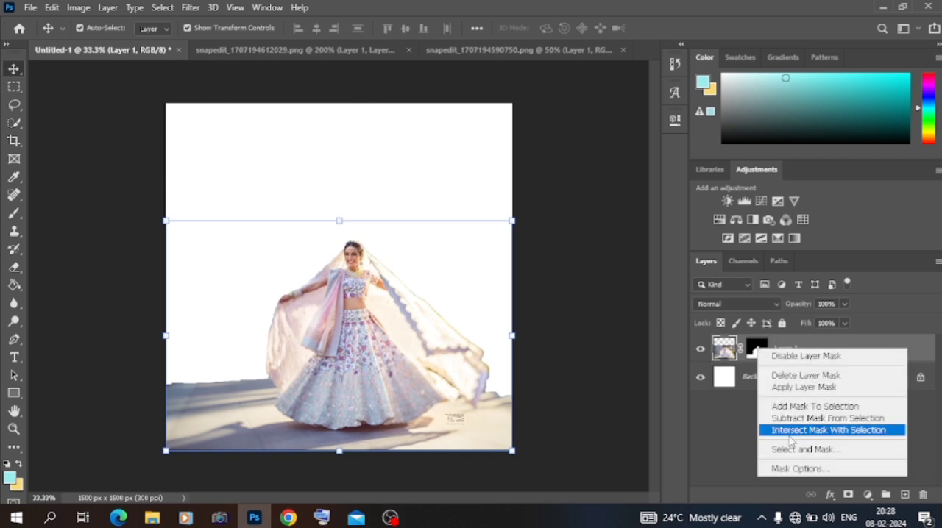
pyautogui.click(789, 447)
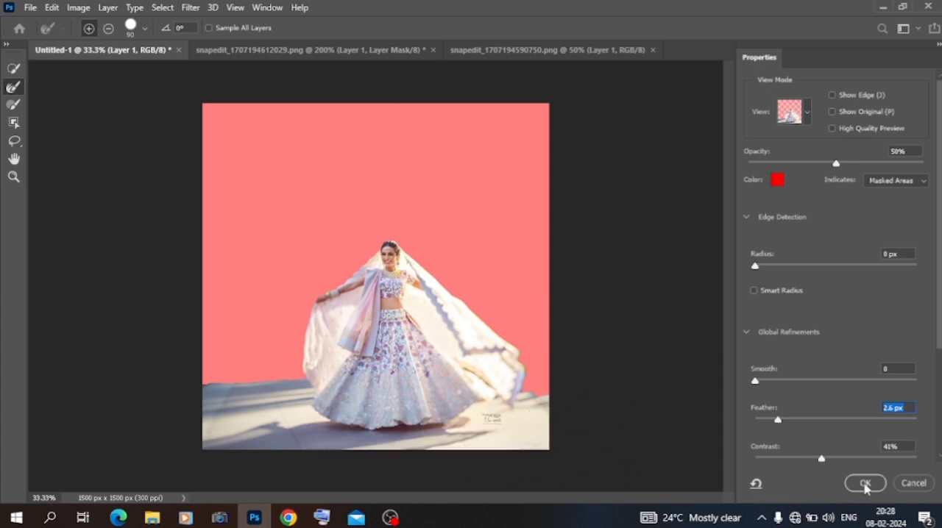
pyautogui.click(865, 483)
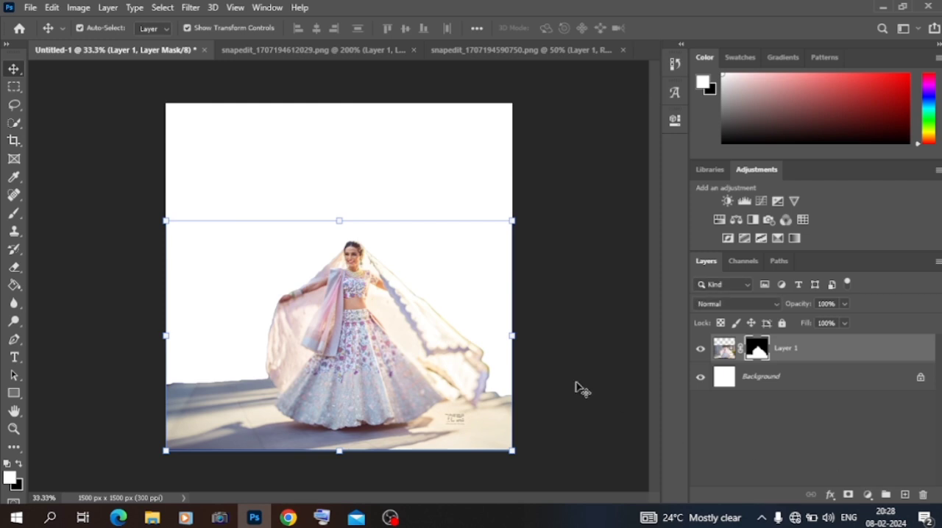
pyautogui.click(118, 238)
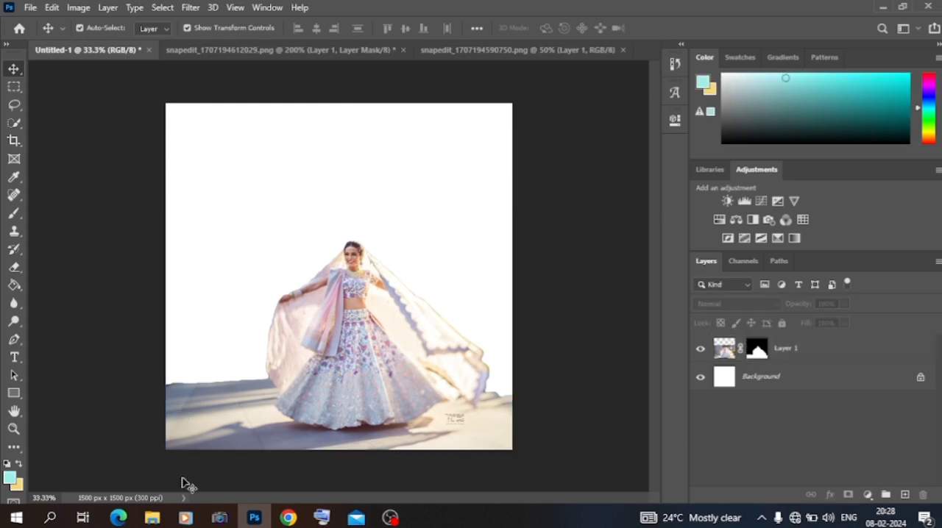
# - Switch to File Explorer and open the background folder inside the material folder on Local Disk (D:)
pyautogui.click(152, 518)
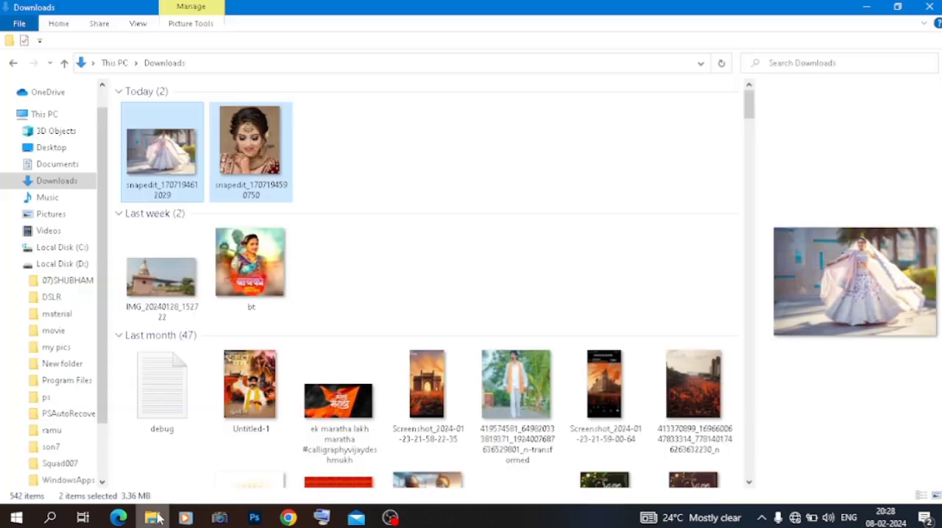
pyautogui.click(57, 314)
pyautogui.click(225, 151)
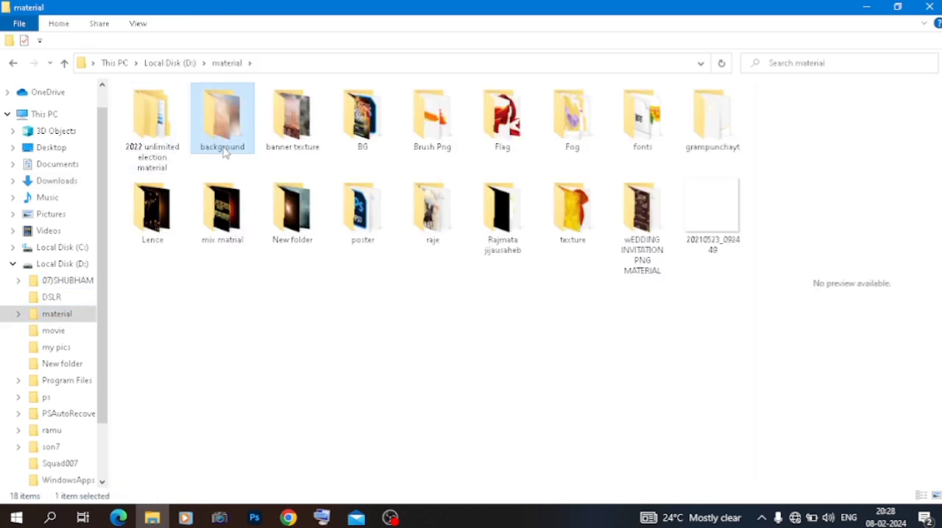
pyautogui.doubleClick(224, 151)
# - Place the orange texture image 6115 over the whole Untitled-1 canvas in Photoshop and move it beneath the woman's layer
pyautogui.scroll(-3, 273, 204)
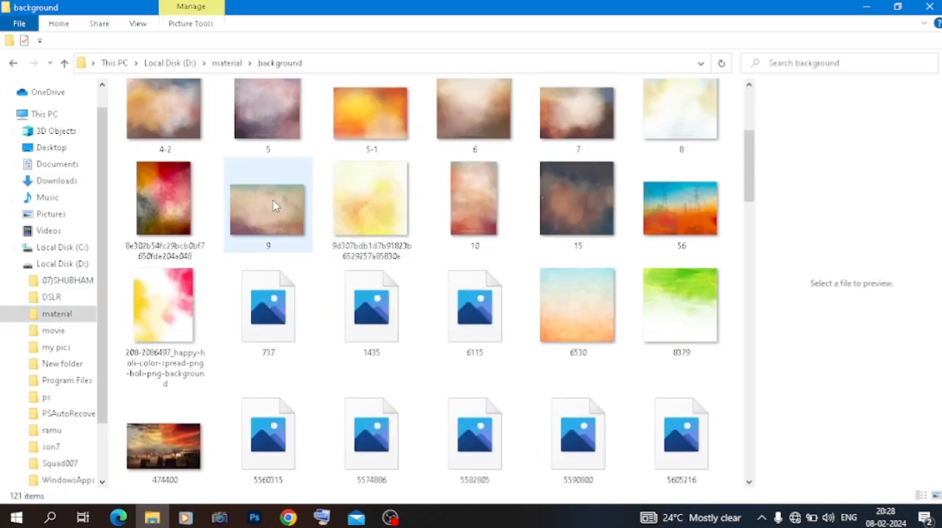
pyautogui.scroll(2, 273, 206)
pyautogui.scroll(-3, 273, 206)
pyautogui.scroll(5, 273, 206)
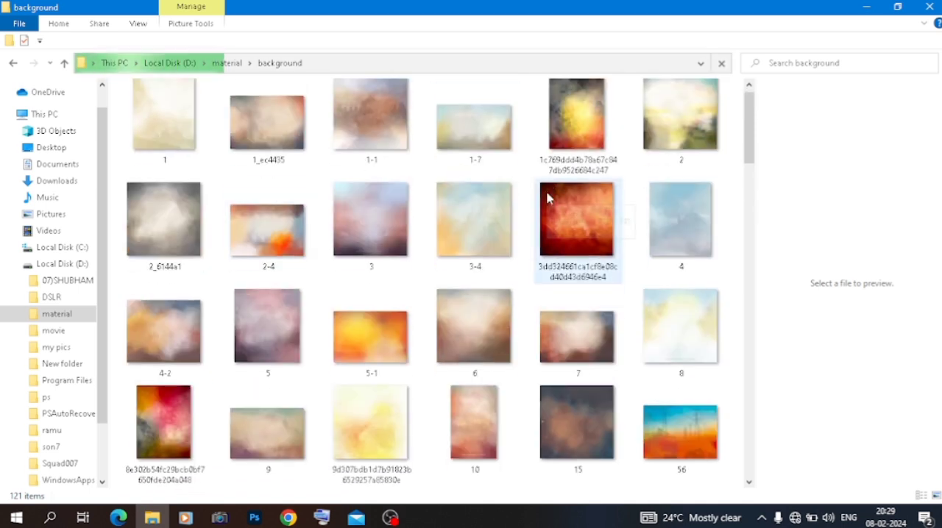
pyautogui.scroll(-5, 592, 199)
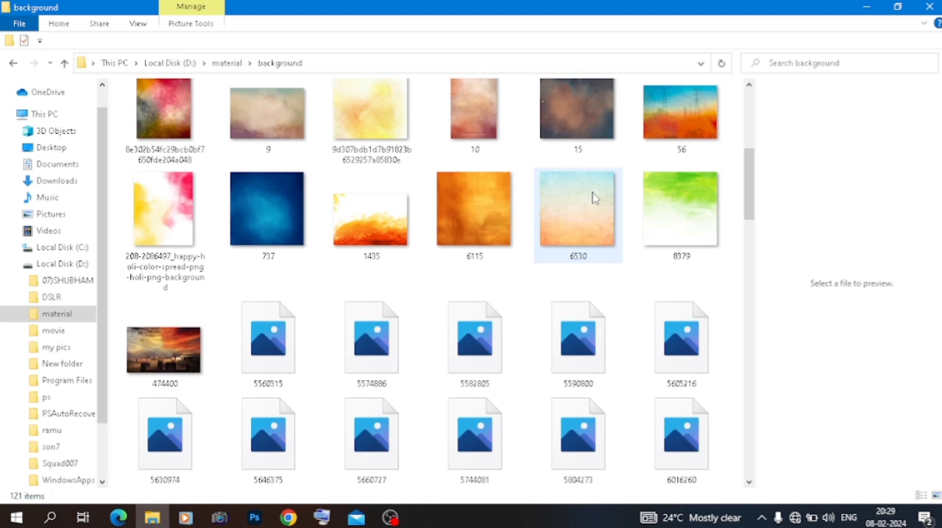
pyautogui.moveTo(494, 218); pyautogui.dragTo(308, 228)
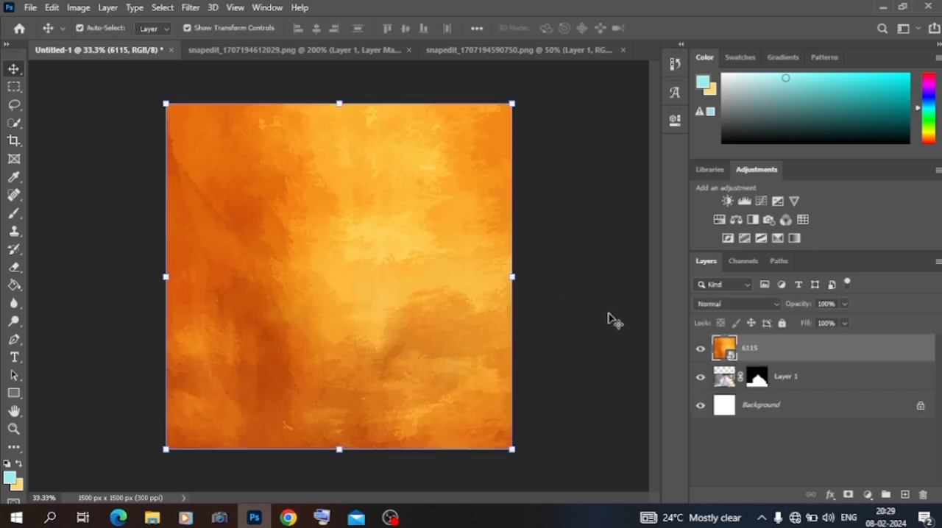
pyautogui.moveTo(765, 350); pyautogui.dragTo(762, 385)
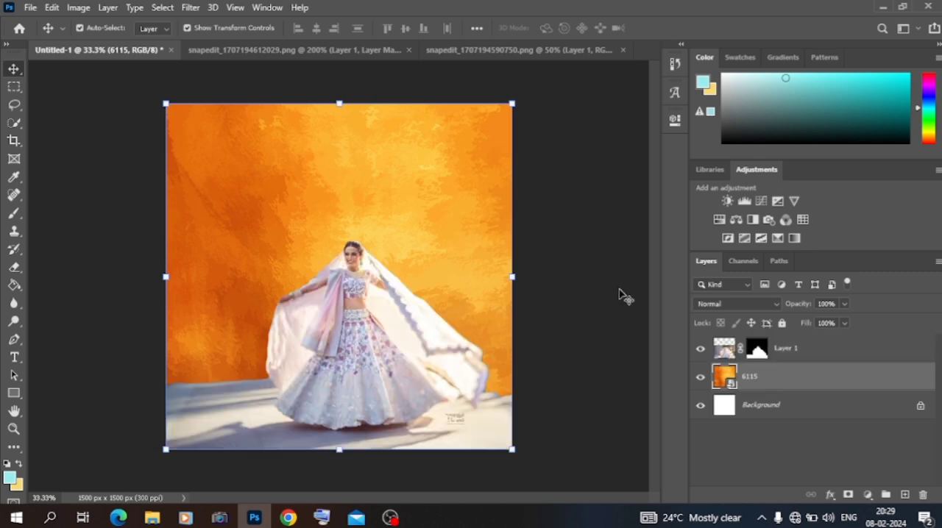
# - Apply a Box Blur with a radius of 15 pixels to the orange texture layer
pyautogui.click(192, 8)
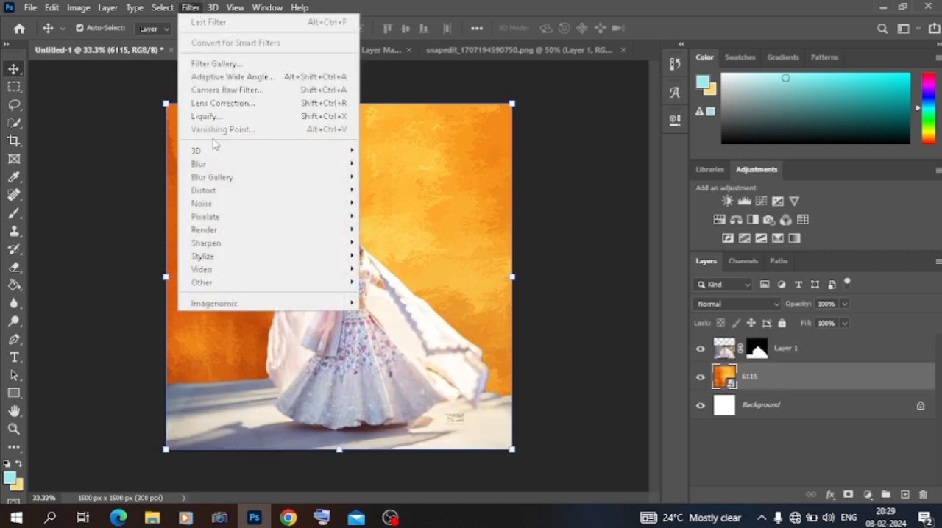
pyautogui.moveTo(211, 170)
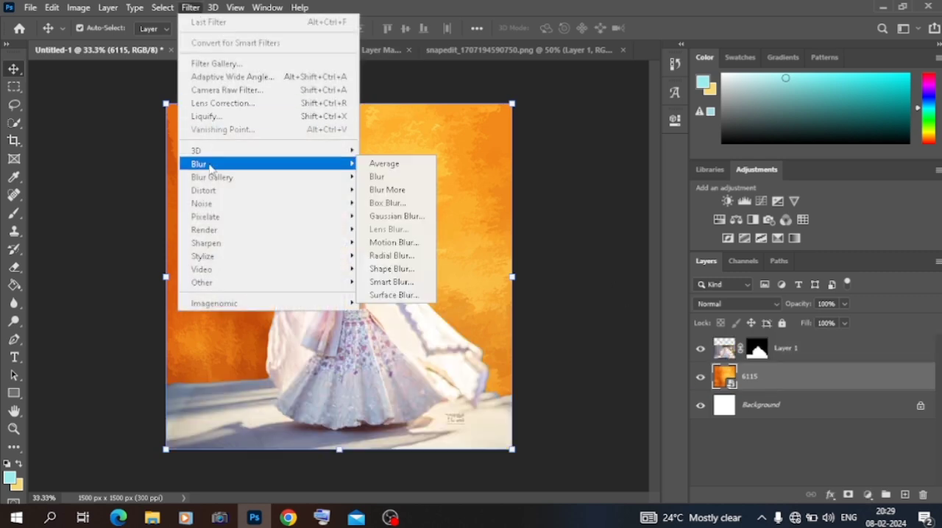
pyautogui.click(382, 203)
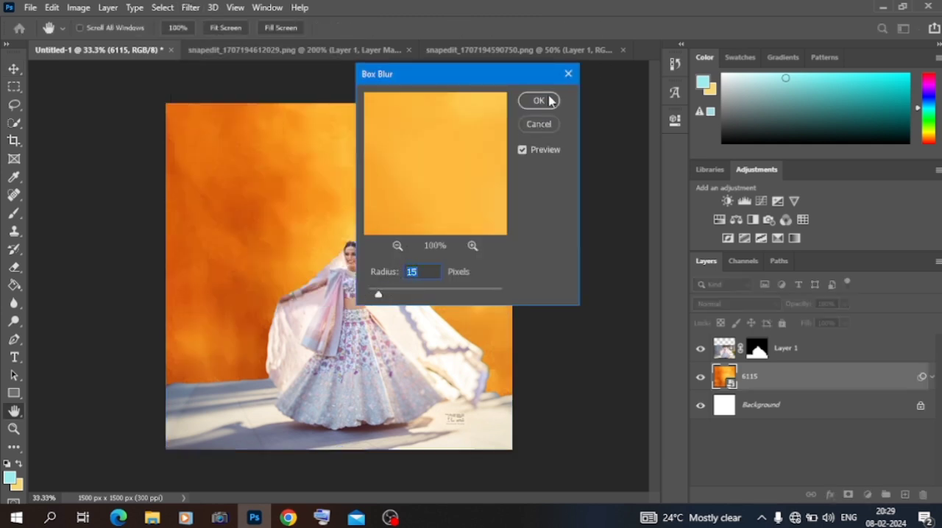
pyautogui.click(548, 100)
# - Add an empty layer above the orange texture and choose the Brush tool with a dark crimson foreground colour
pyautogui.click(899, 496)
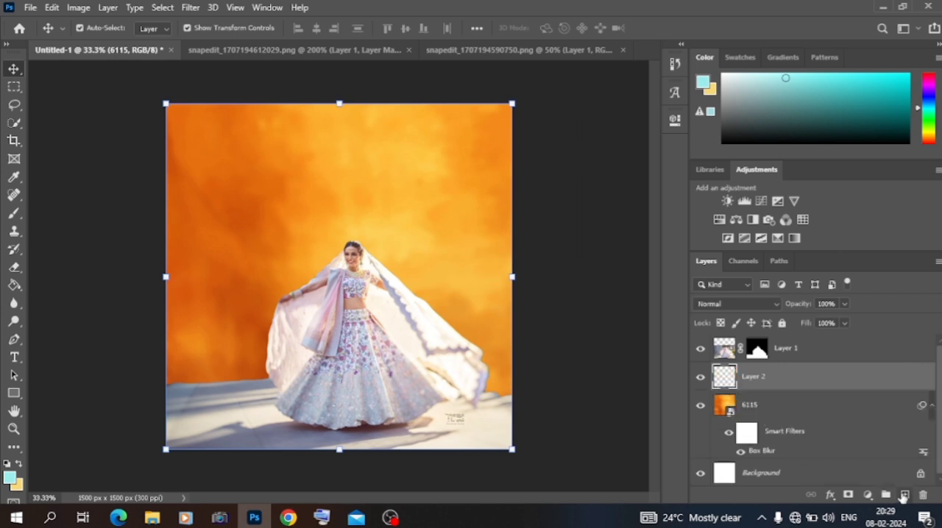
pyautogui.click(13, 212)
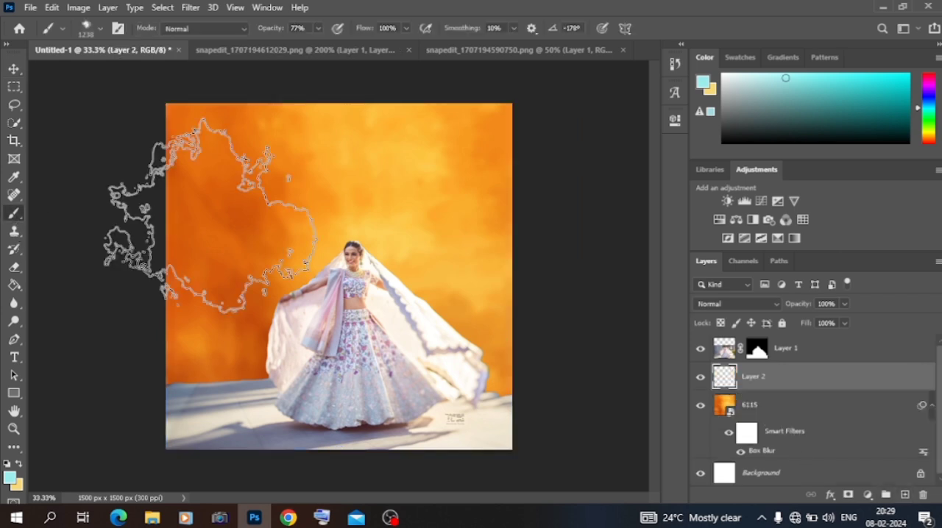
pyautogui.click(8, 479)
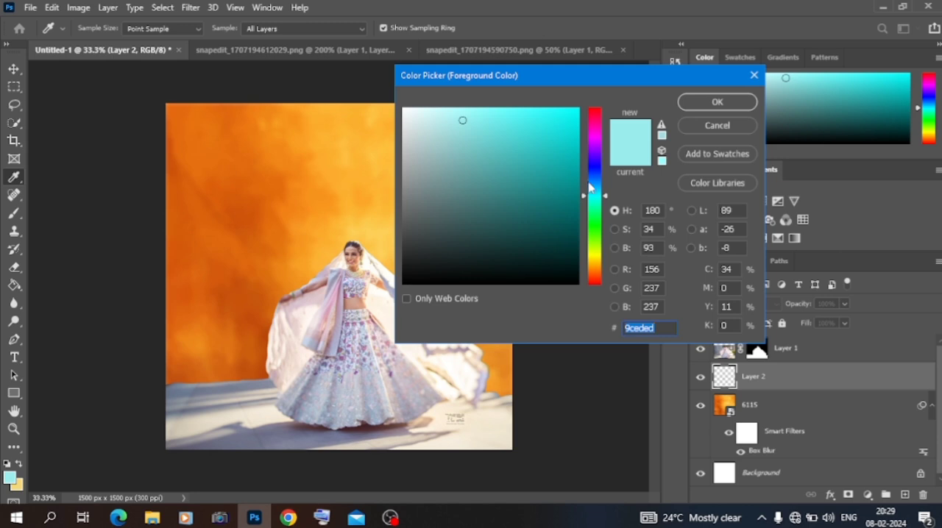
pyautogui.moveTo(597, 133); pyautogui.dragTo(598, 121)
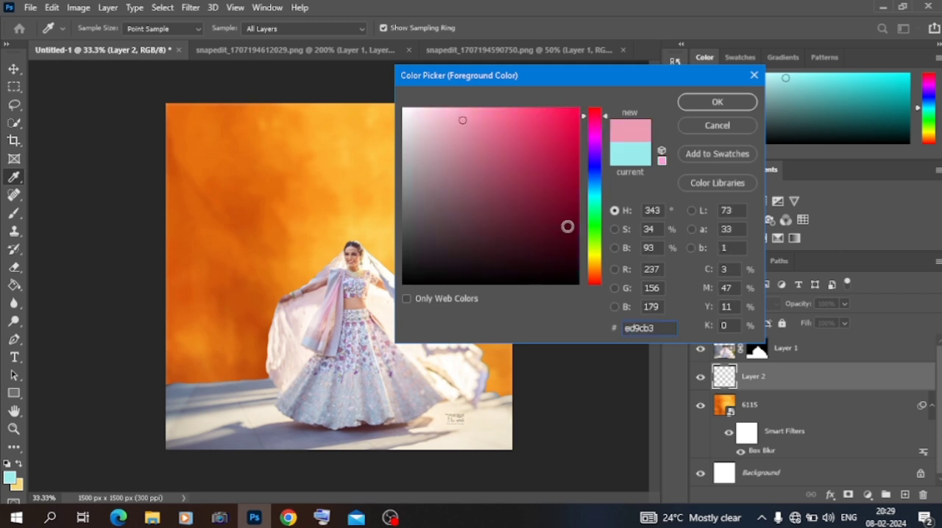
pyautogui.click(577, 198)
pyautogui.click(717, 101)
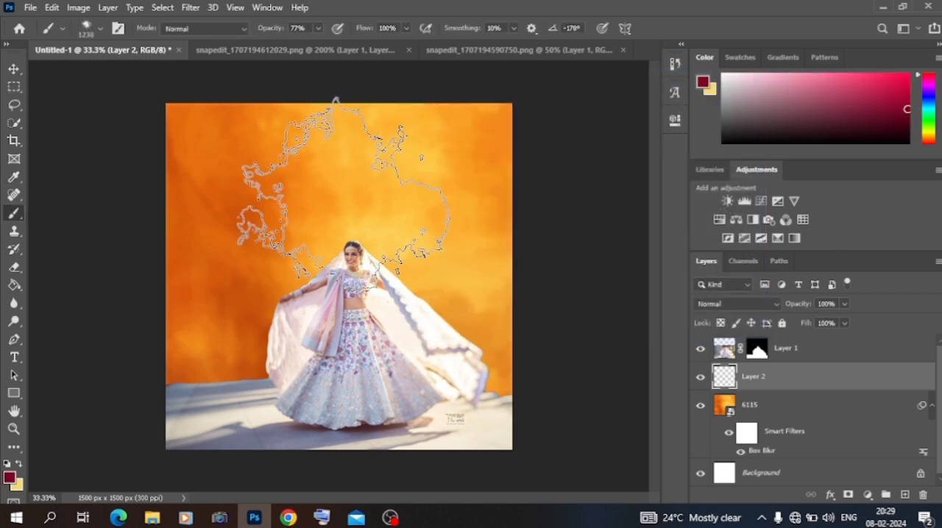
# - Paint dark crimson cloud-like patches over the left and right sides of the orange background on Layer 2
pyautogui.moveTo(228, 144)
pyautogui.mouseDown()
pyautogui.moveTo(186, 298)
pyautogui.moveTo(363, 286)
pyautogui.moveTo(483, 312)
pyautogui.moveTo(507, 338)
pyautogui.mouseUp()
pyautogui.click(497, 168)
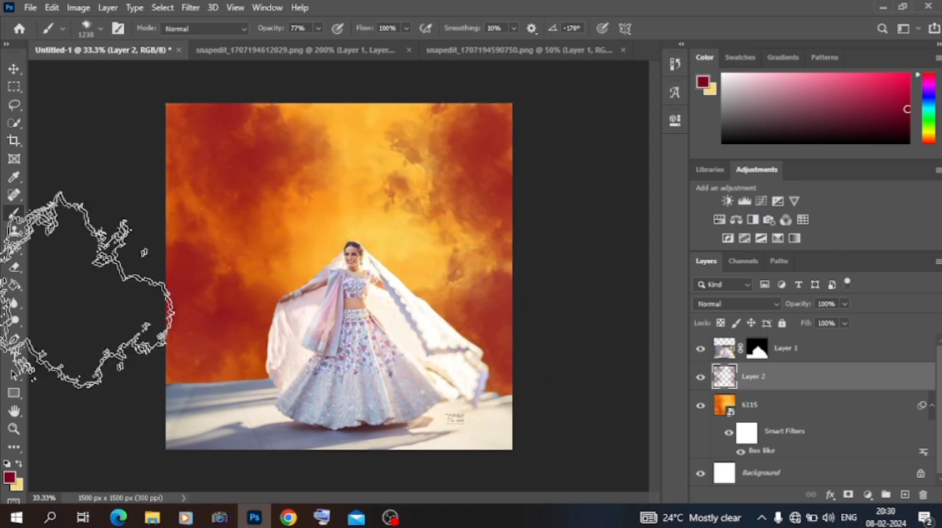
# - Change the foreground colour to magenta and brush cloudy patches over the upper left and centre of the background
pyautogui.click(8, 478)
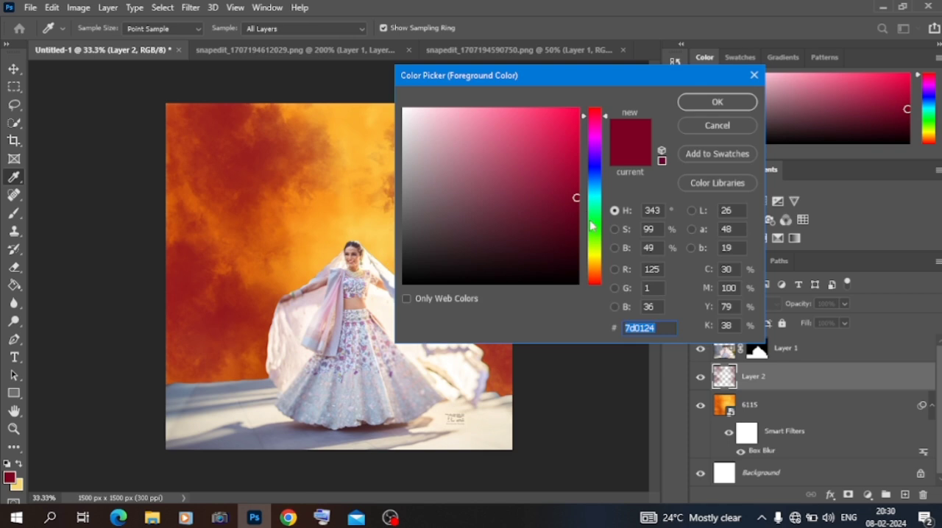
pyautogui.click(598, 130)
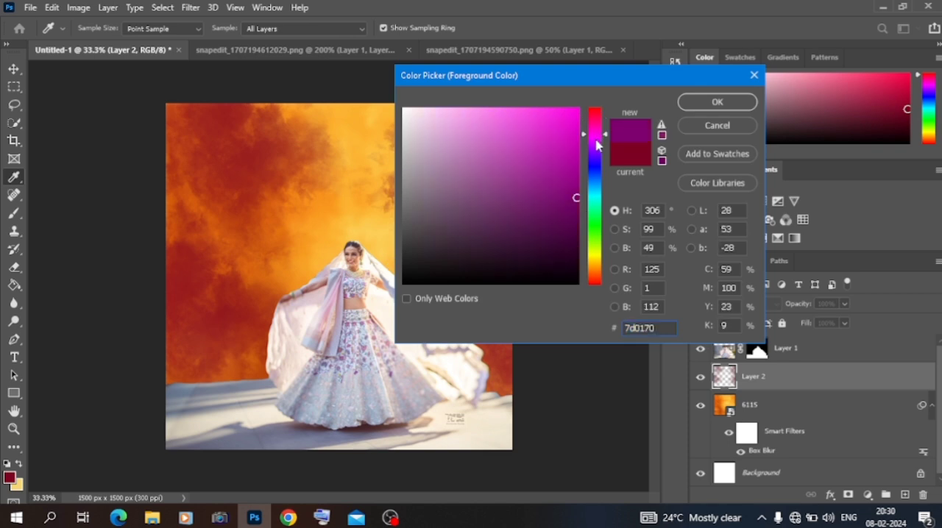
pyautogui.click(575, 159)
pyautogui.click(591, 129)
pyautogui.click(709, 116)
pyautogui.press('b')
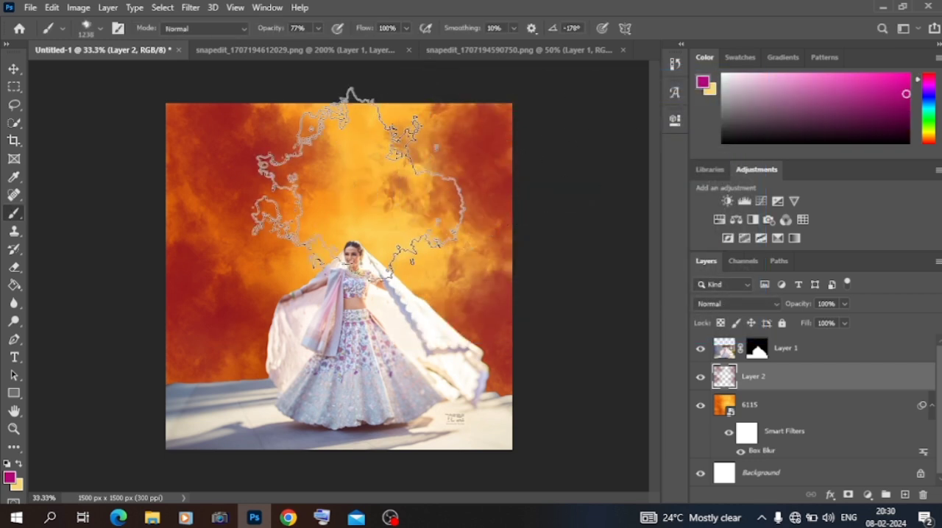
pyautogui.click(309, 147)
pyautogui.moveTo(317, 253)
pyautogui.mouseDown()
pyautogui.moveTo(289, 204)
pyautogui.moveTo(120, 193)
pyautogui.moveTo(403, 171)
pyautogui.moveTo(441, 209)
pyautogui.mouseUp()
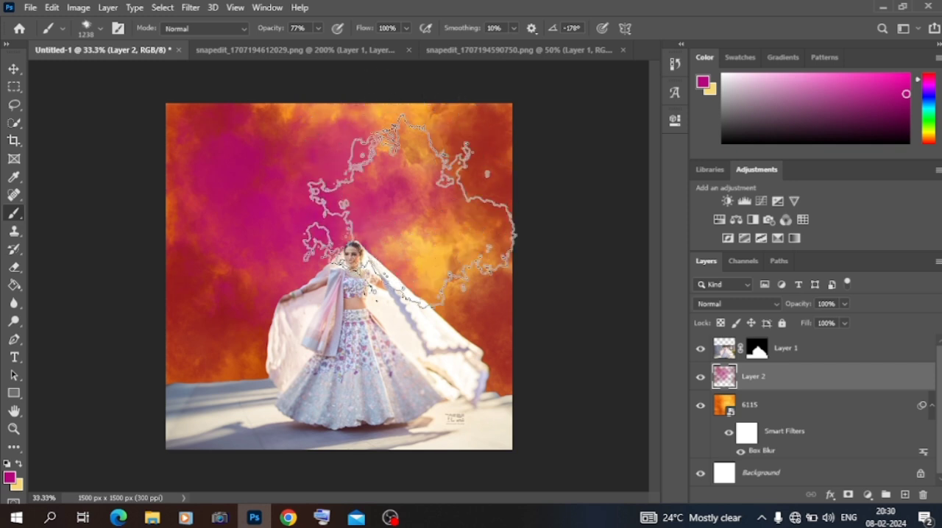
# - Apply a Box Blur with a radius of 78 pixels to the painted layer and switch to the snapedit_1707194590750.png document
pyautogui.click(13, 71)
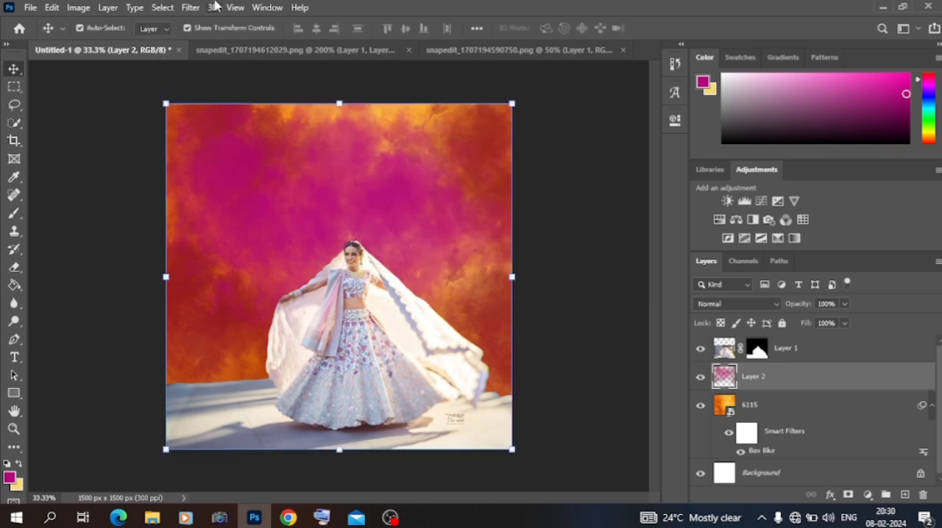
pyautogui.click(191, 7)
pyautogui.moveTo(211, 164)
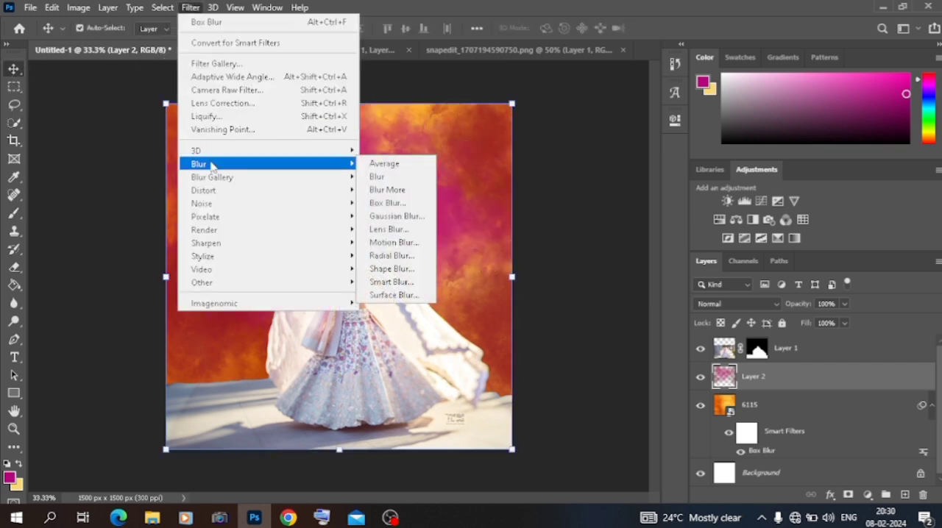
pyautogui.click(387, 204)
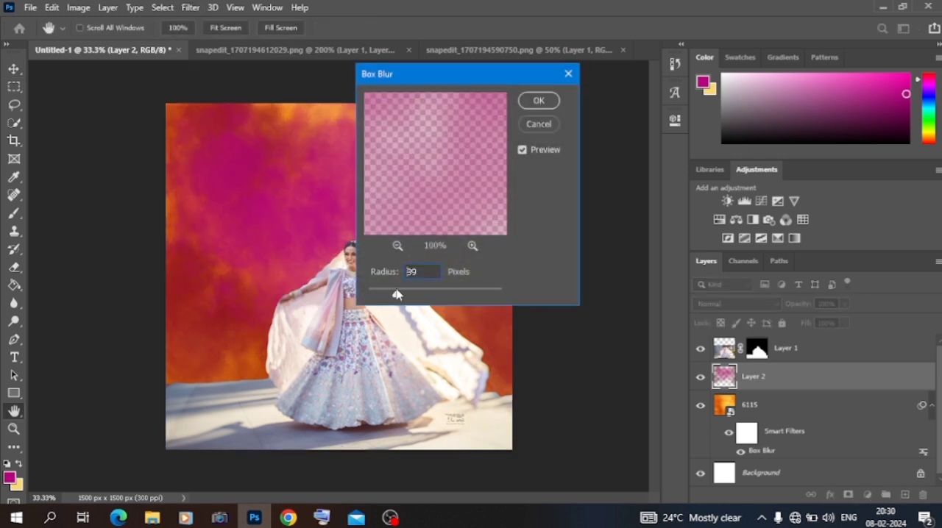
pyautogui.click(410, 295)
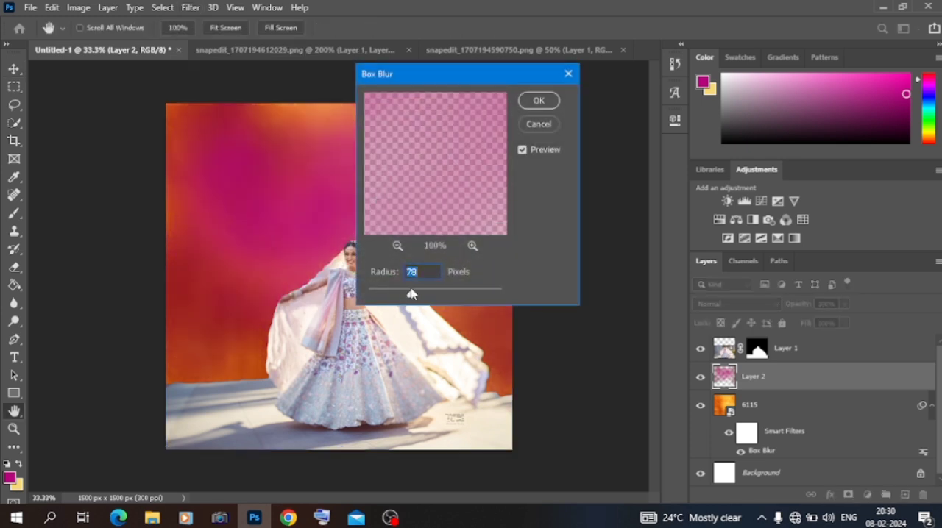
pyautogui.click(537, 102)
pyautogui.click(515, 49)
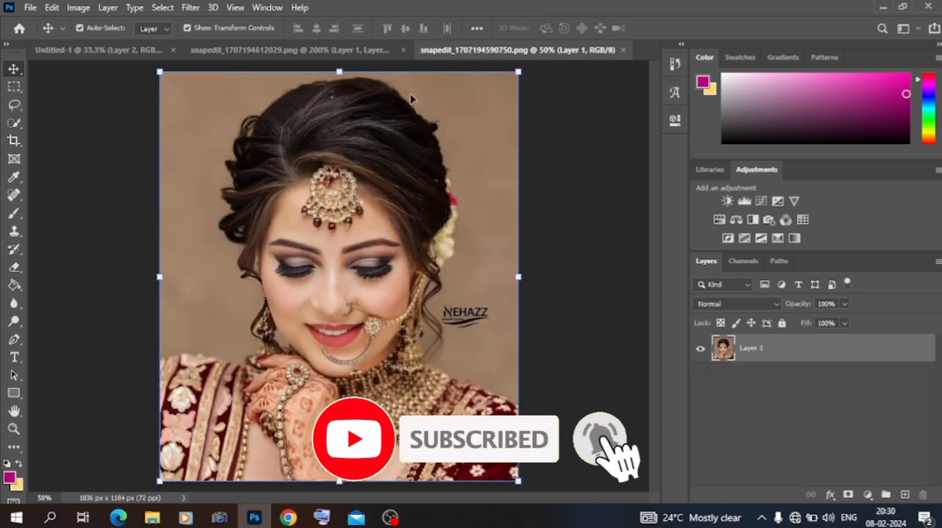
pyautogui.rightClick(12, 127)
pyautogui.click(78, 151)
pyautogui.click(209, 189)
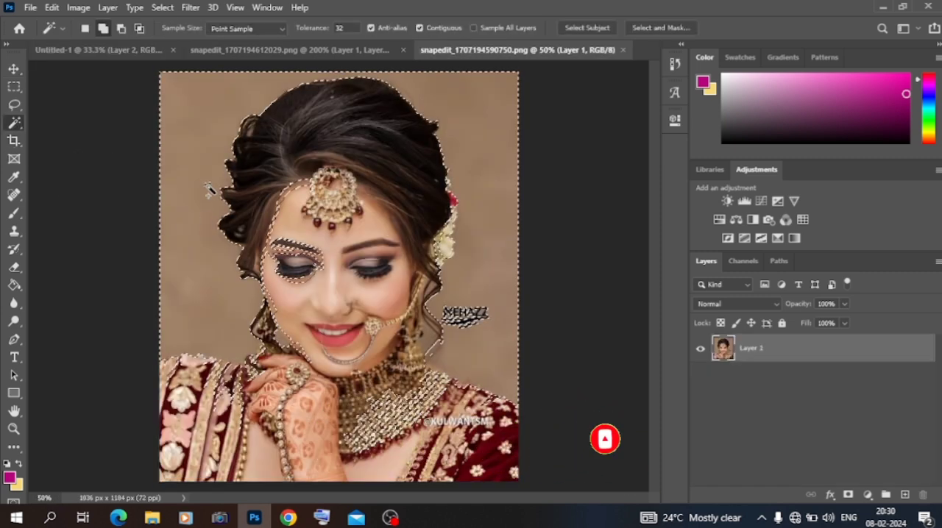
pyautogui.hotkey('ctrl', 'd')
# - Select the woman in the portrait with the Quick Selection tool and add a layer mask that hides the brown backdrop
pyautogui.rightClick(22, 127)
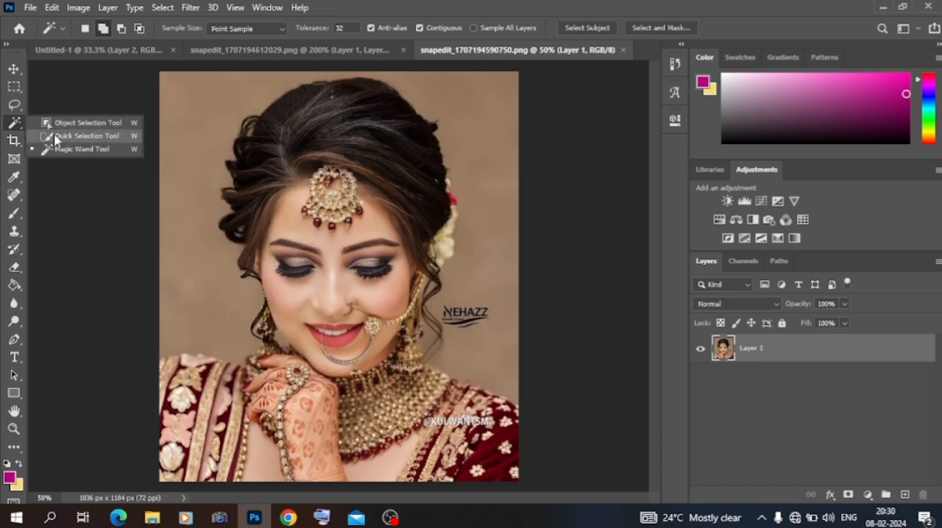
pyautogui.click(56, 138)
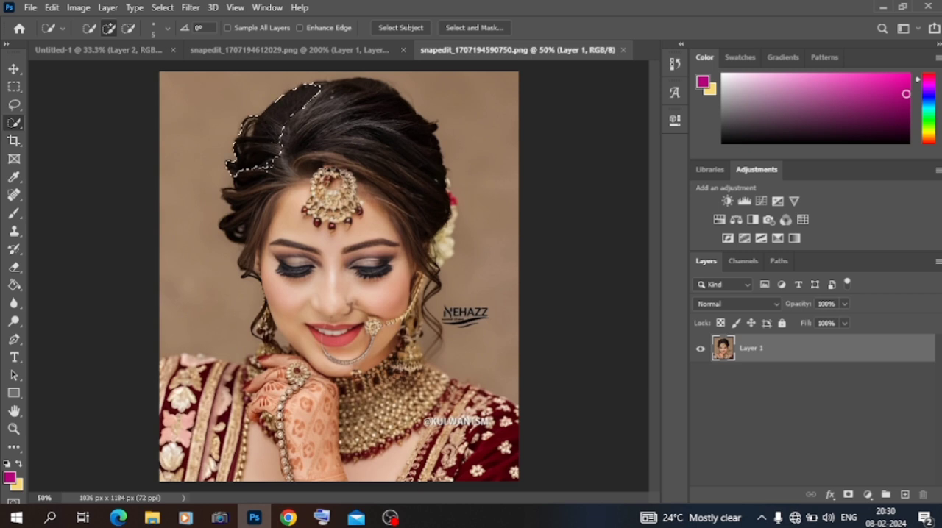
pyautogui.moveTo(312, 256); pyautogui.dragTo(374, 295)
pyautogui.moveTo(291, 340)
pyautogui.mouseDown()
pyautogui.moveTo(234, 384)
pyautogui.moveTo(221, 443)
pyautogui.moveTo(303, 427)
pyautogui.moveTo(449, 451)
pyautogui.moveTo(465, 430)
pyautogui.moveTo(457, 409)
pyautogui.mouseUp()
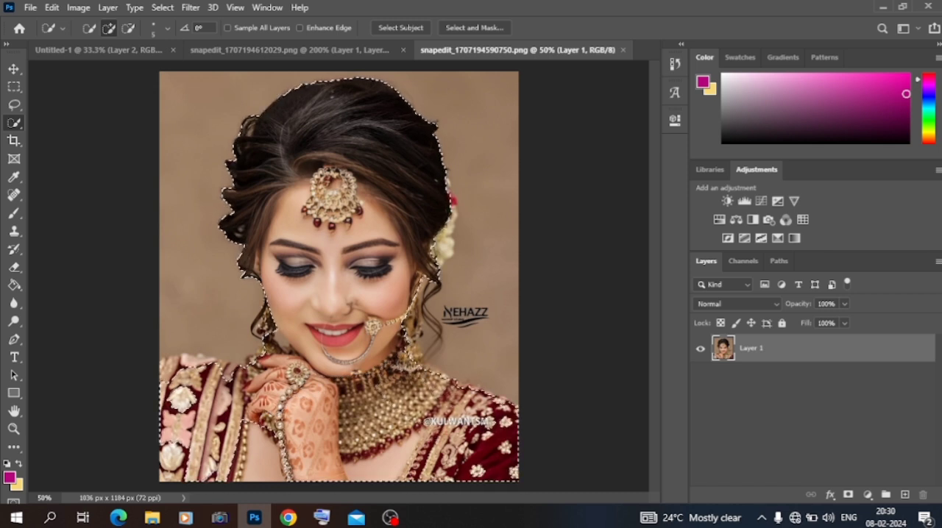
pyautogui.moveTo(406, 352); pyautogui.dragTo(418, 324)
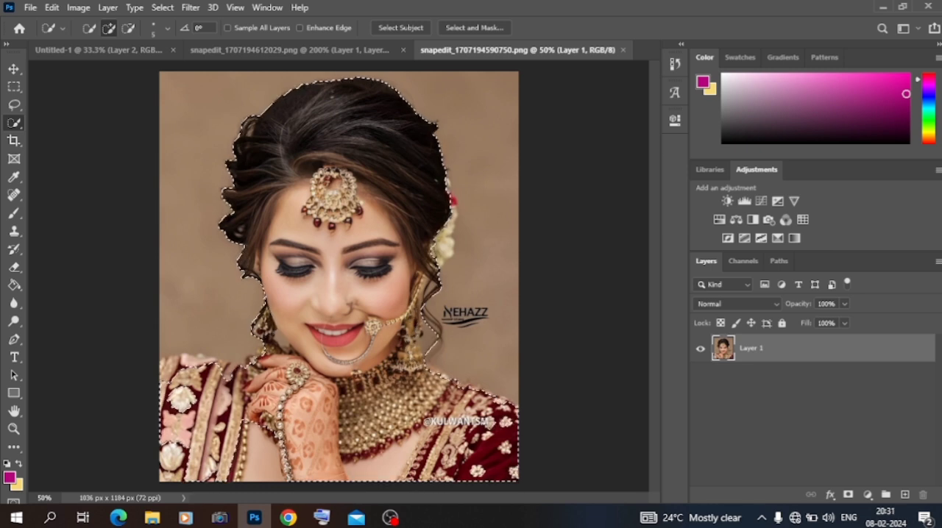
pyautogui.moveTo(229, 370); pyautogui.dragTo(173, 368)
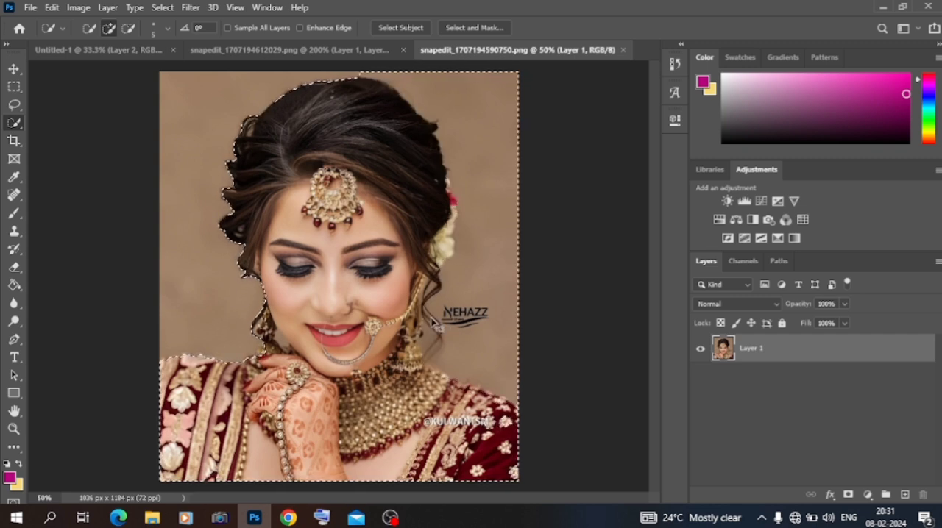
pyautogui.click(848, 494)
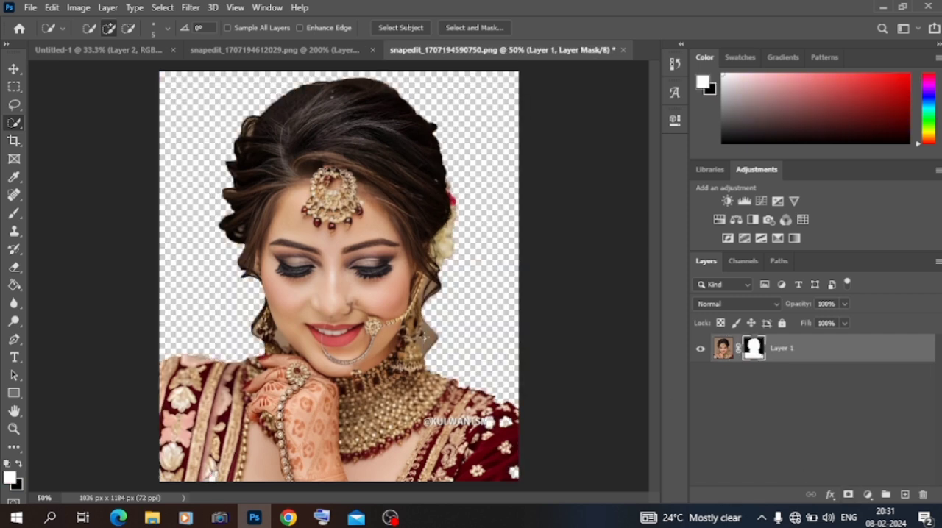
# - Bring the masked portrait into Untitled-1 beneath the full-length woman's layer, scaled to 129.25% on the left side of the canvas
pyautogui.click(20, 69)
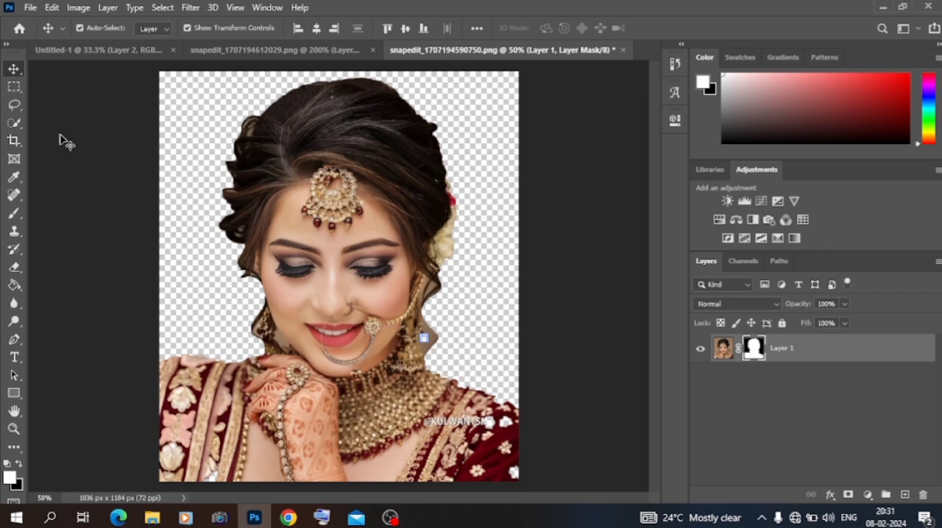
pyautogui.click(17, 88)
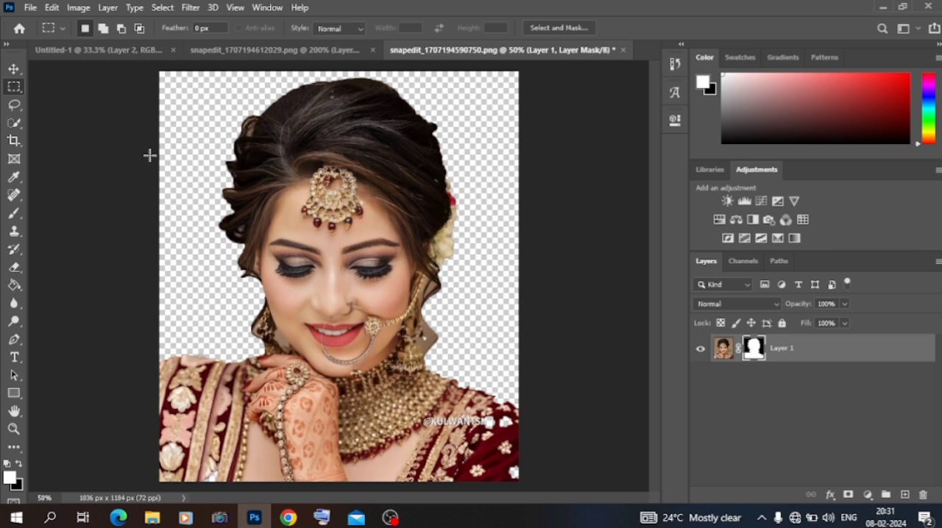
pyautogui.click(14, 68)
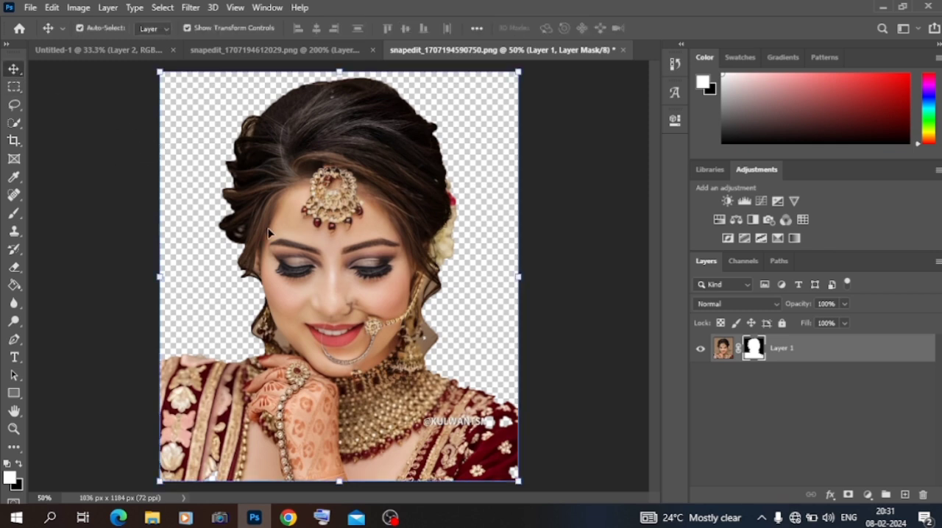
pyautogui.moveTo(357, 272); pyautogui.dragTo(403, 231)
pyautogui.moveTo(480, 232); pyautogui.dragTo(550, 232)
pyautogui.moveTo(454, 225); pyautogui.dragTo(333, 254)
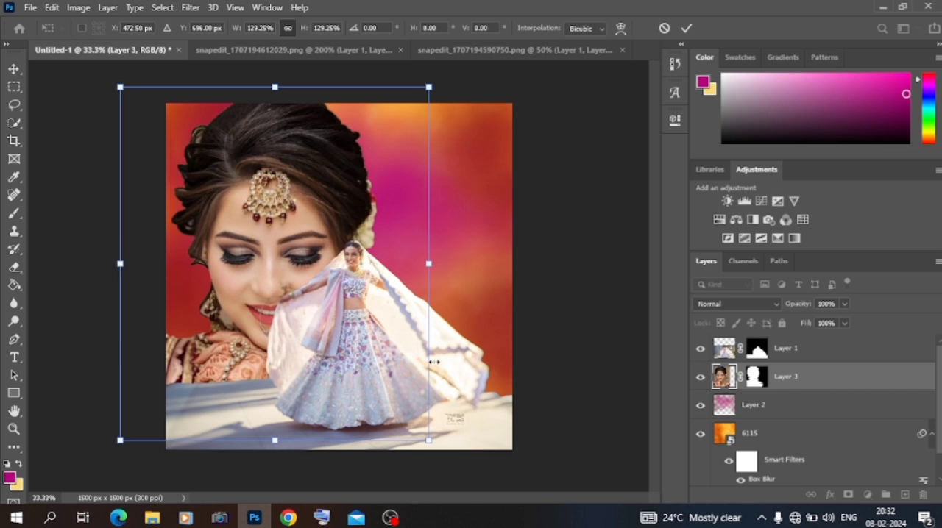
pyautogui.press('Return')
# - Scale down the full-length woman's layer slightly and shift it towards the lower right of the canvas
pyautogui.moveTo(451, 398); pyautogui.dragTo(488, 396)
pyautogui.moveTo(200, 219); pyautogui.dragTo(225, 235)
pyautogui.moveTo(351, 307); pyautogui.dragTo(337, 313)
pyautogui.click(13, 69)
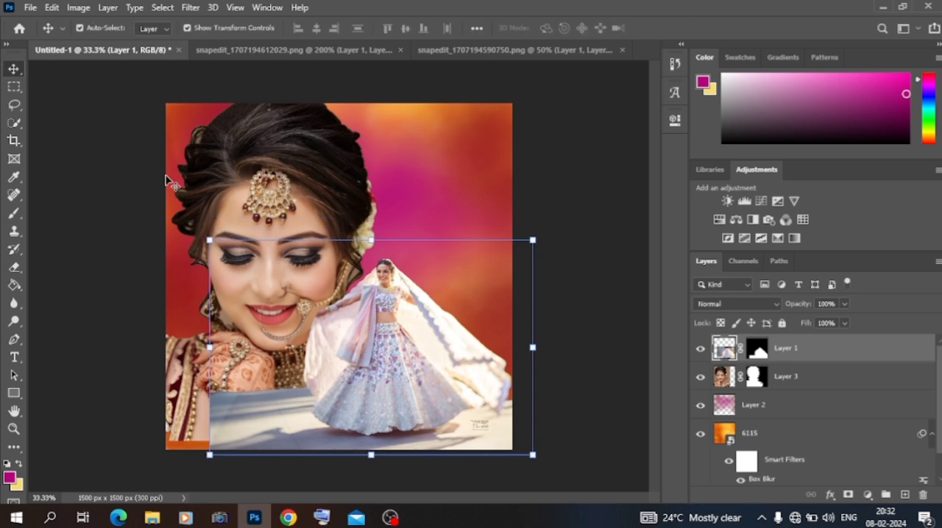
# - Set the blend mode of the large portrait layer to Luminosity
pyautogui.click(272, 176)
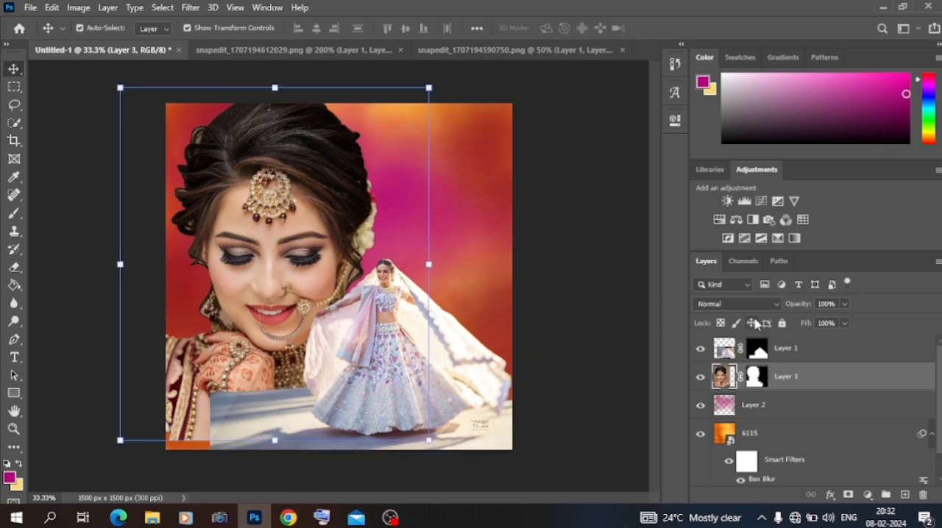
pyautogui.click(738, 304)
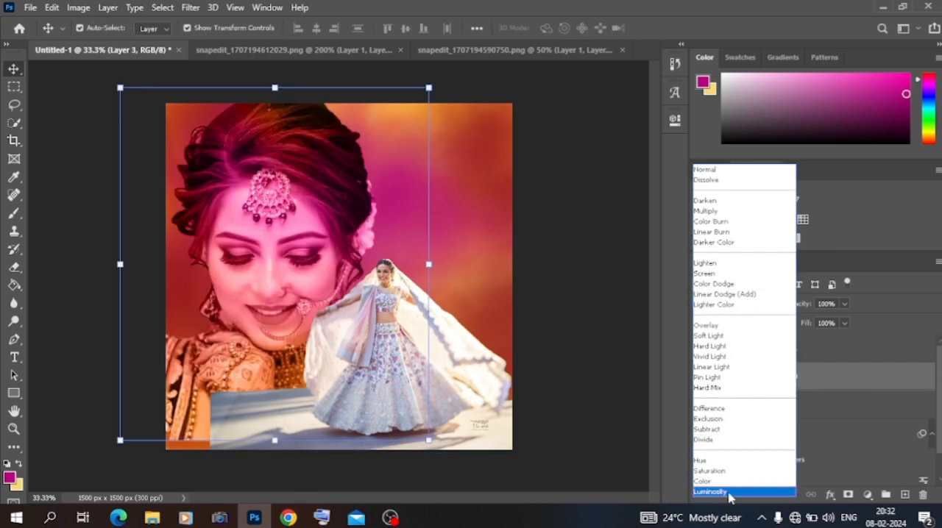
pyautogui.click(730, 492)
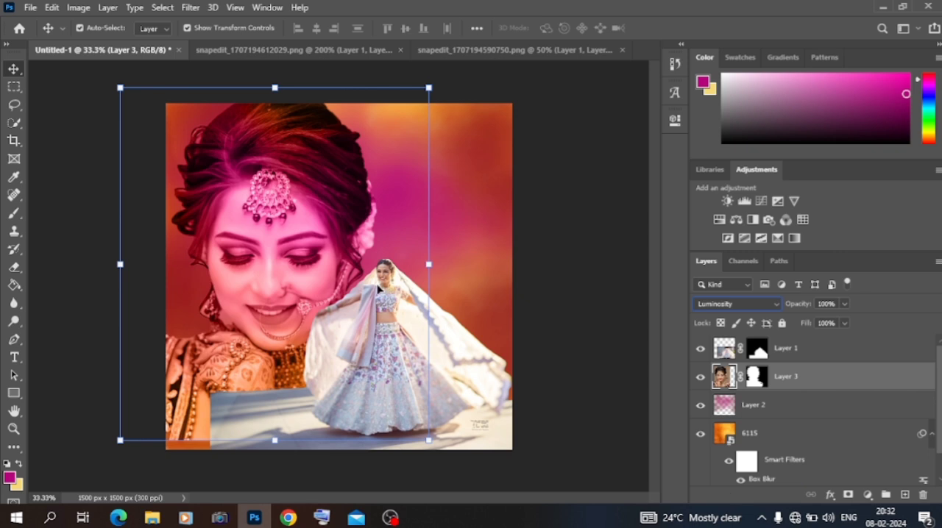
# - Apply the Camera Raw Filter to the portrait layer with Clarity +68 and Blacks -30
pyautogui.click(191, 7)
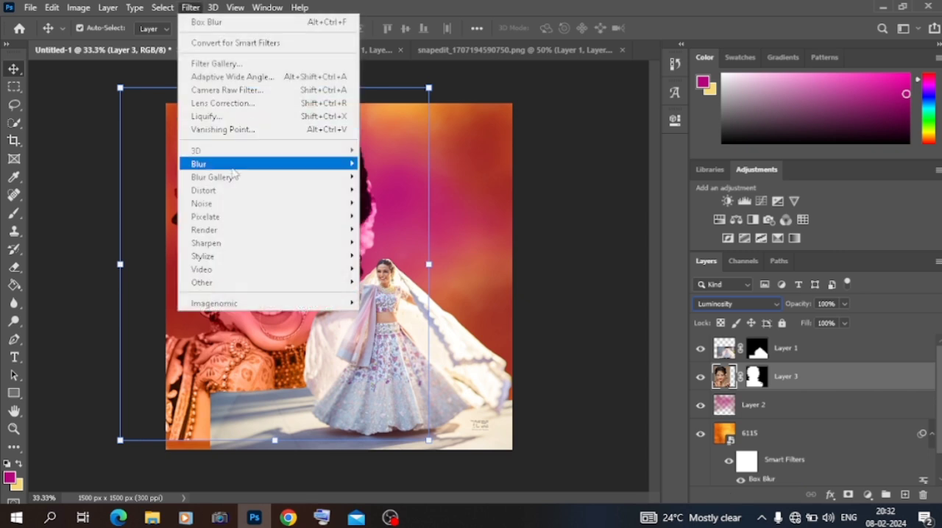
pyautogui.click(234, 92)
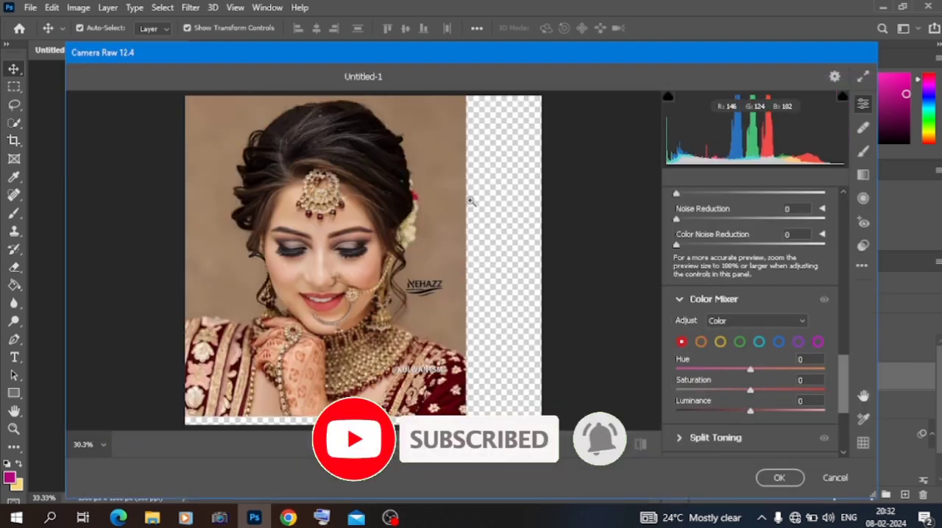
pyautogui.scroll(3, 722, 208)
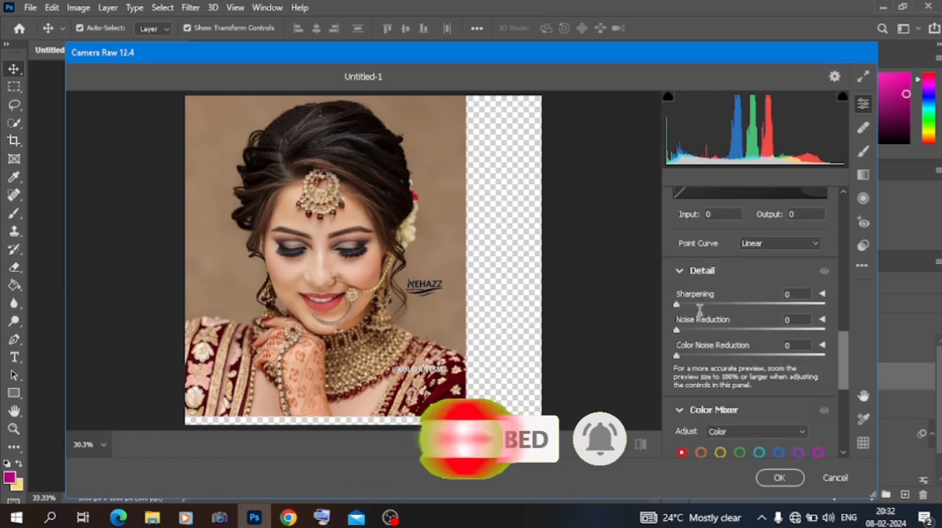
pyautogui.scroll(5, 699, 309)
pyautogui.scroll(2, 699, 312)
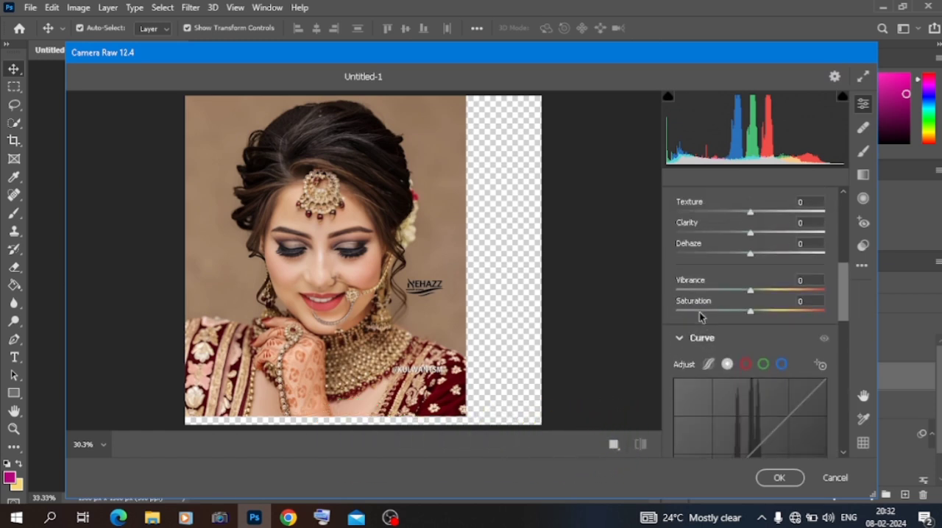
pyautogui.click(784, 311)
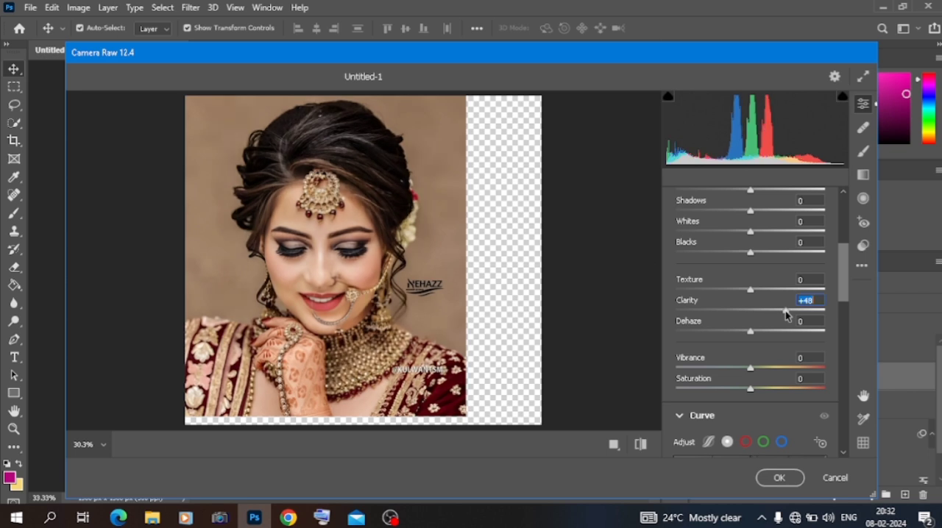
pyautogui.click(800, 312)
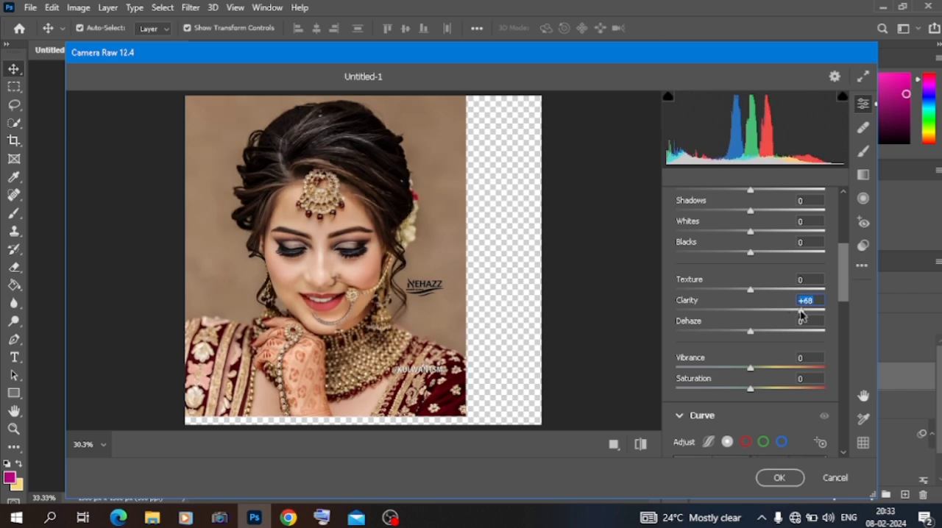
pyautogui.click(728, 253)
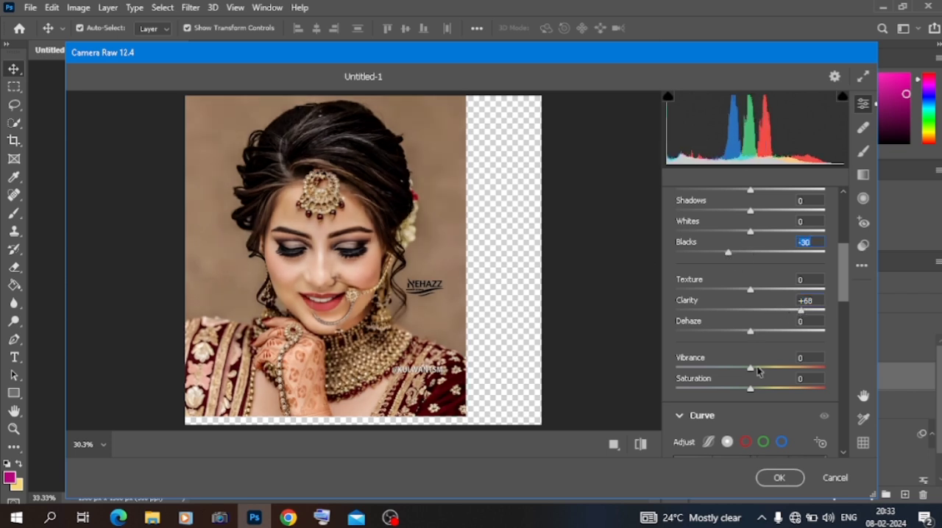
pyautogui.click(779, 478)
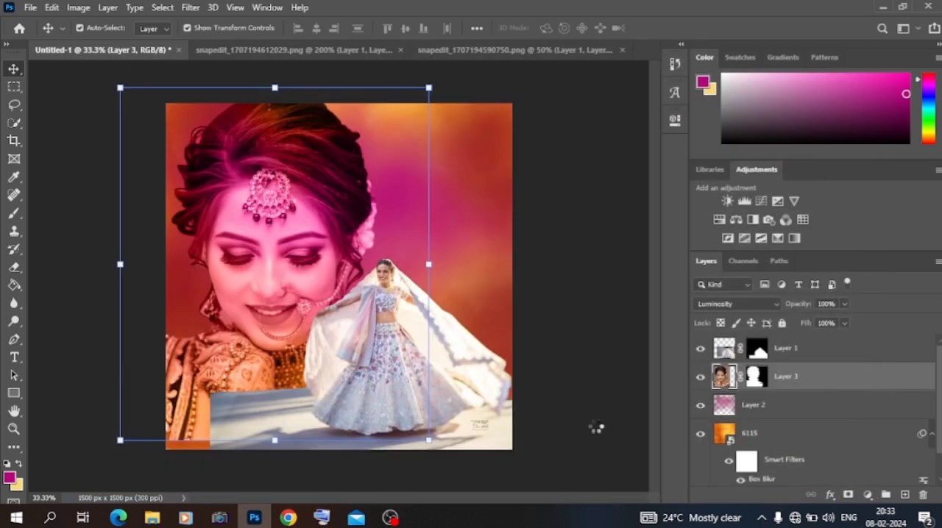
# - Copy a rectangular patch of floor from the lower-left end of the full-length woman's layer onto a new layer
pyautogui.click(488, 413)
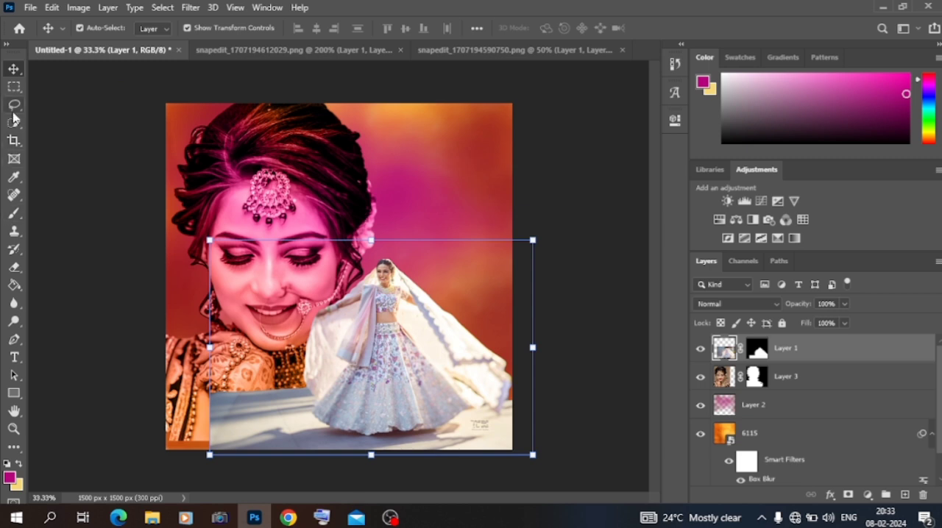
pyautogui.click(14, 86)
pyautogui.moveTo(198, 384); pyautogui.dragTo(275, 454)
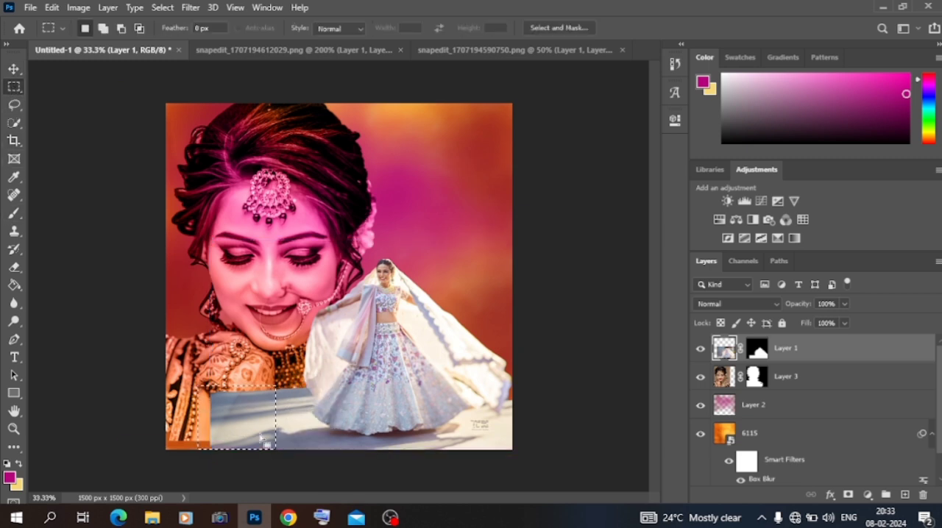
pyautogui.hotkey('ctrl', 'j')
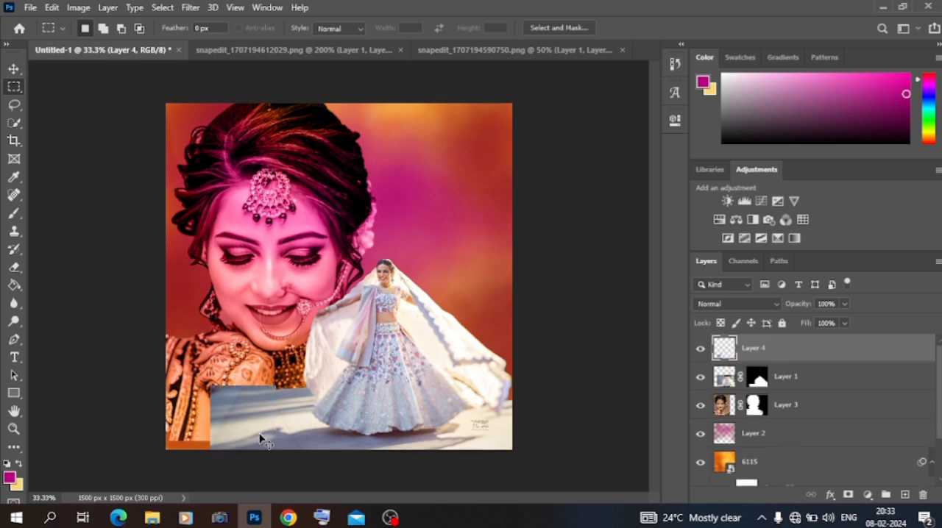
# - Move the copied floor patch left until it reaches the canvas's left edge
pyautogui.click(13, 71)
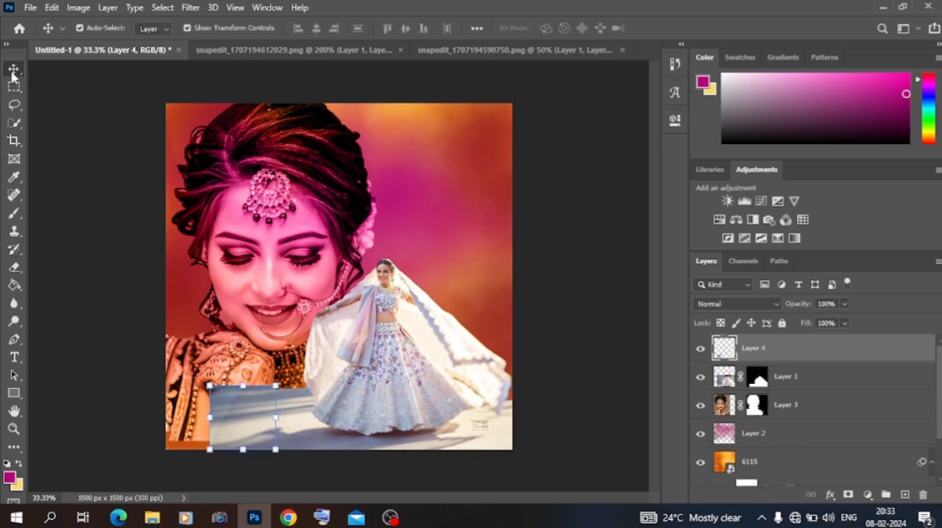
pyautogui.hotkey('shift', 'Left')
pyautogui.hotkey('shift', 'Left')
pyautogui.hotkey('shift', 'Left')
pyautogui.hotkey('shift', 'Left')
pyautogui.hotkey('shift', 'Left')
pyautogui.hotkey('shift', 'Left')
pyautogui.hotkey('shift', 'Left')
pyautogui.hotkey('shift', 'Left')
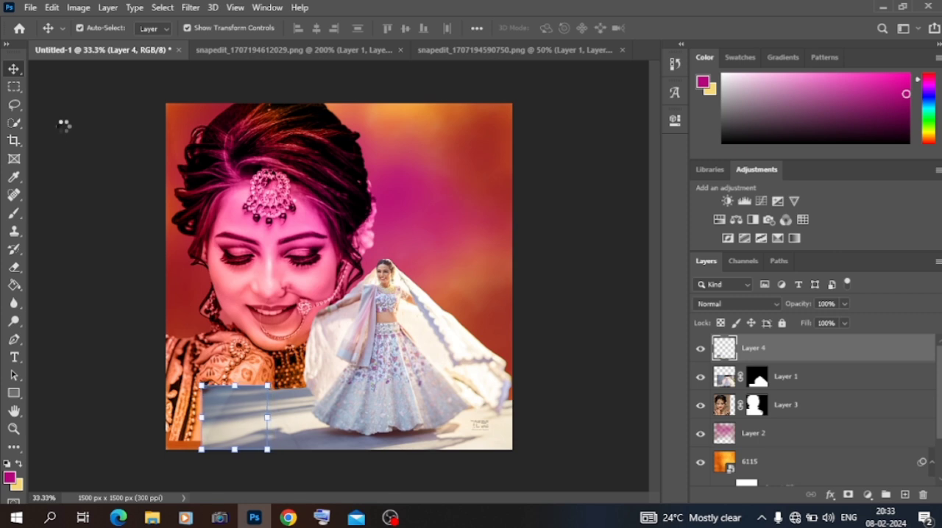
pyautogui.hotkey('shift', 'Left')
pyautogui.hotkey('shift', 'Left')
pyautogui.hotkey('shift', 'Left')
pyautogui.hotkey('shift', 'Left')
pyautogui.hotkey('shift', 'Left')
pyautogui.hotkey('shift', 'Left')
pyautogui.hotkey('shift', 'Left')
pyautogui.hotkey('shift', 'Left')
pyautogui.hotkey('shift', 'Left')
pyautogui.hotkey('shift', 'Left')
pyautogui.hotkey('shift', 'Left')
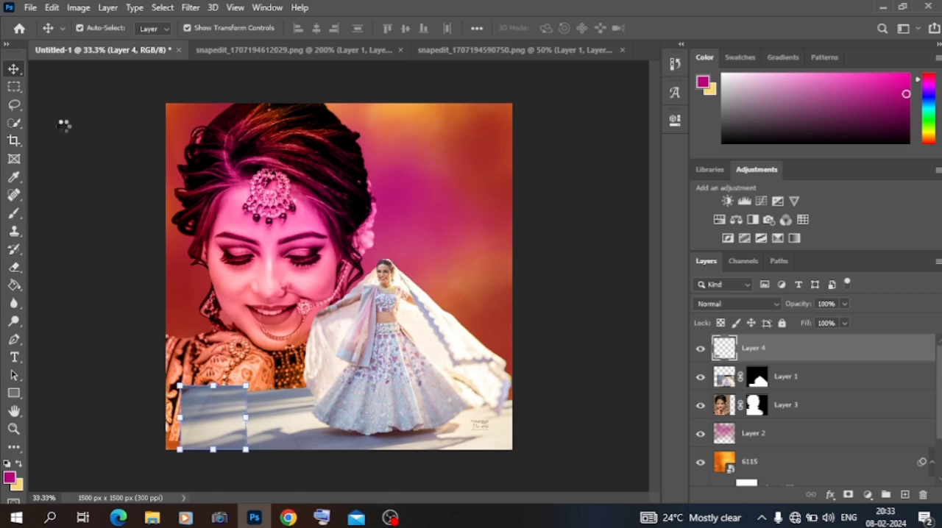
pyautogui.hotkey('shift', 'Left')
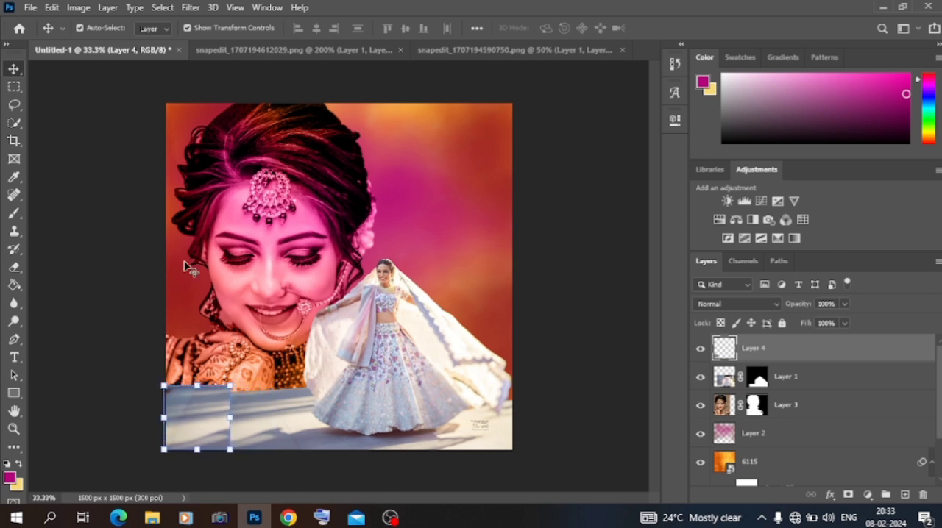
# - Flip the floor patch horizontally and align it with the canvas's lower-left corner and the existing floor edge
pyautogui.rightClick(196, 411)
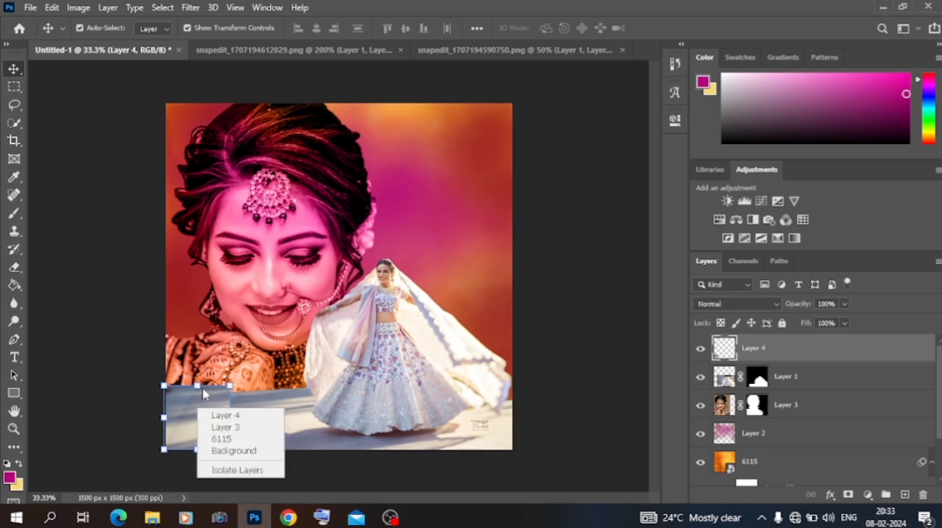
pyautogui.click(197, 384)
pyautogui.click(197, 384)
pyautogui.rightClick(198, 414)
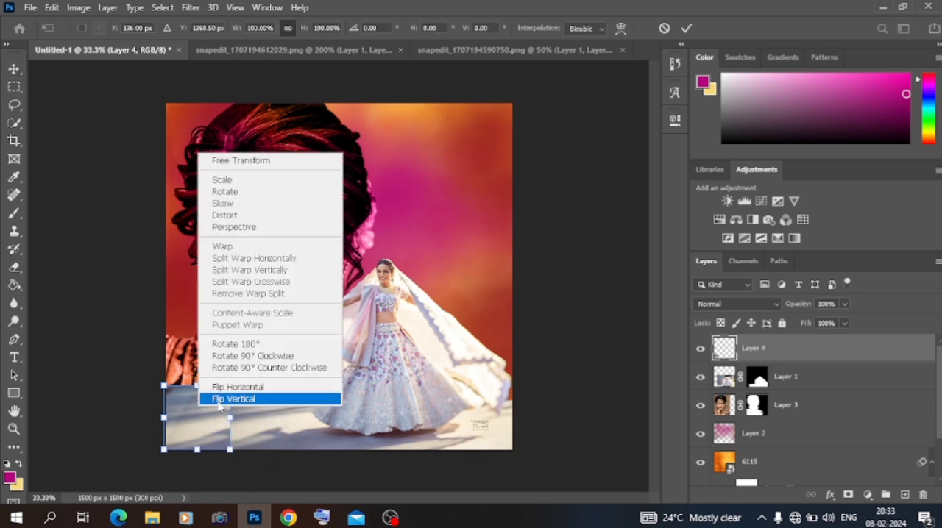
pyautogui.click(207, 384)
pyautogui.moveTo(203, 428); pyautogui.dragTo(195, 434)
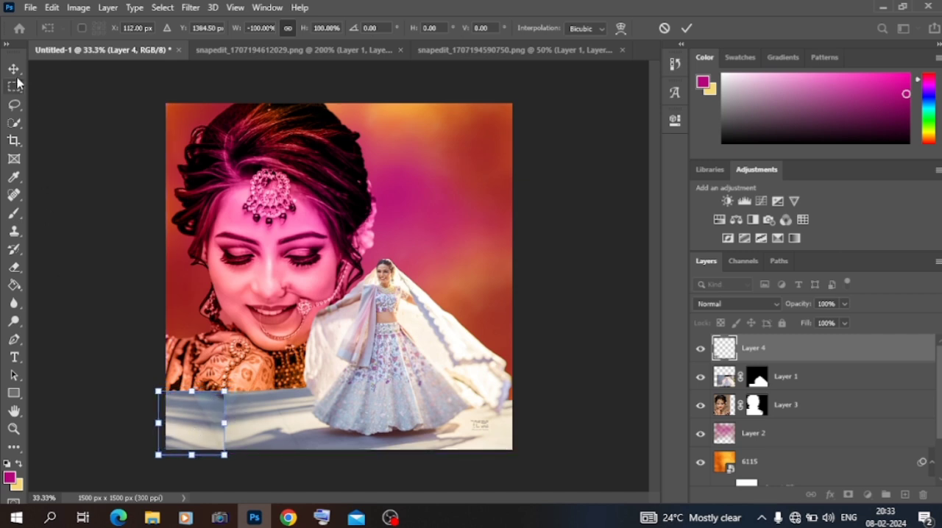
pyautogui.click(15, 71)
pyautogui.click(57, 186)
pyautogui.click(195, 412)
pyautogui.moveTo(195, 411); pyautogui.dragTo(206, 418)
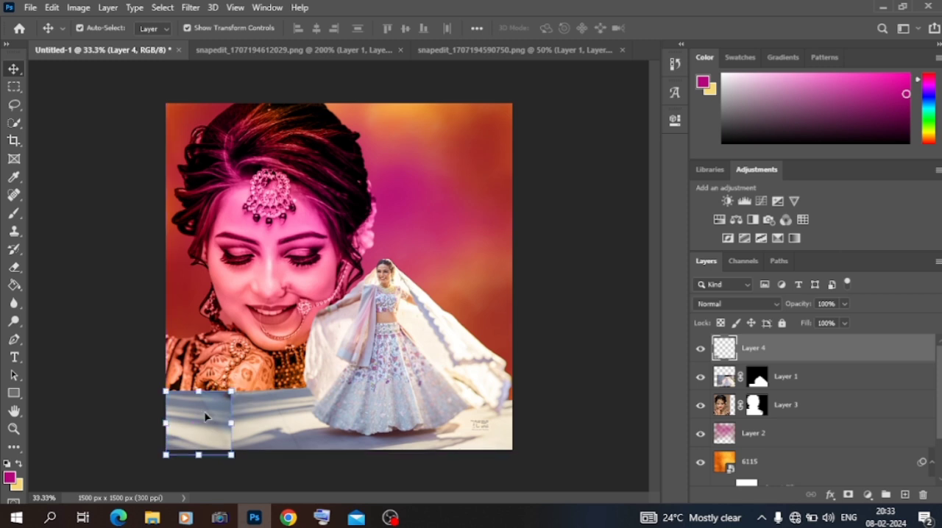
# - Erase the floor patch's right edge with a 150 px eraser to blend the seam into the original floor
pyautogui.hotkey('ctrl', '+')
pyautogui.hotkey('ctrl', '+')
pyautogui.scroll(-5, 207, 421)
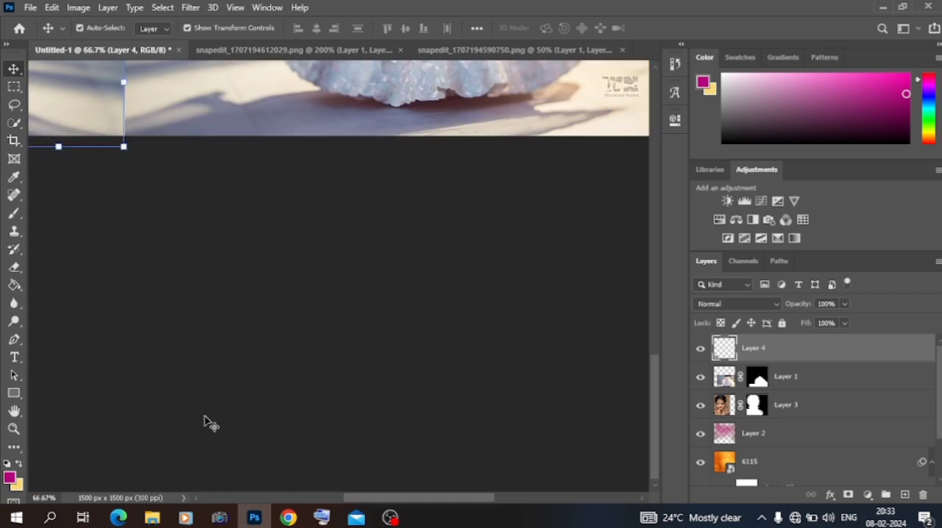
pyautogui.scroll(2, 209, 422)
pyautogui.click(14, 267)
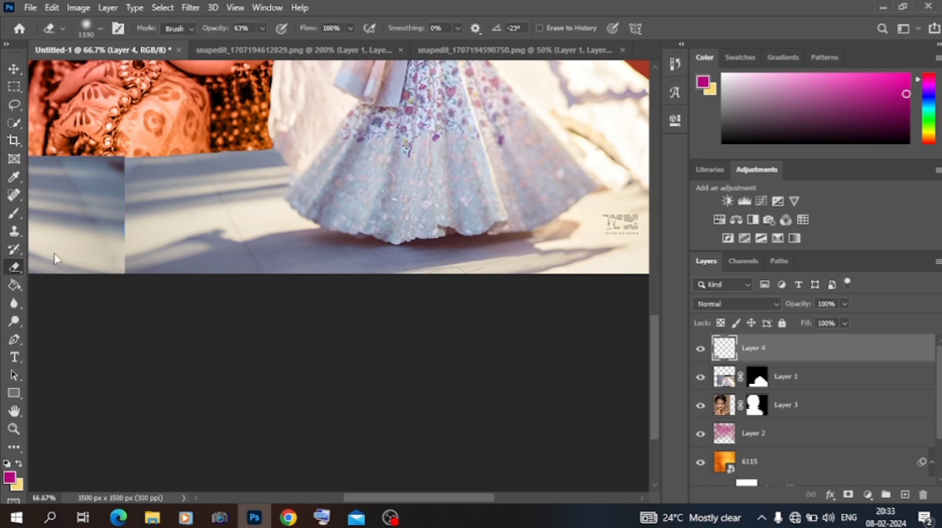
pyautogui.press('[')
pyautogui.press('[')
pyautogui.press('[')
pyautogui.press('[')
pyautogui.press('[')
pyautogui.press('[')
pyautogui.press('[')
pyautogui.press('[')
pyautogui.press('[')
pyautogui.press('[')
pyautogui.press('[')
pyautogui.press('[')
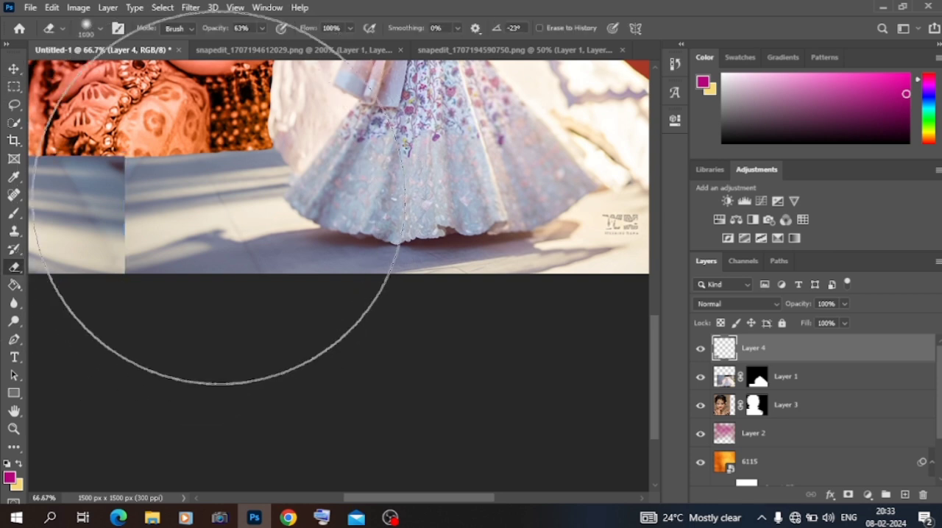
pyautogui.moveTo(140, 161)
pyautogui.mouseDown()
pyautogui.moveTo(142, 267)
pyautogui.moveTo(145, 234)
pyautogui.mouseUp()
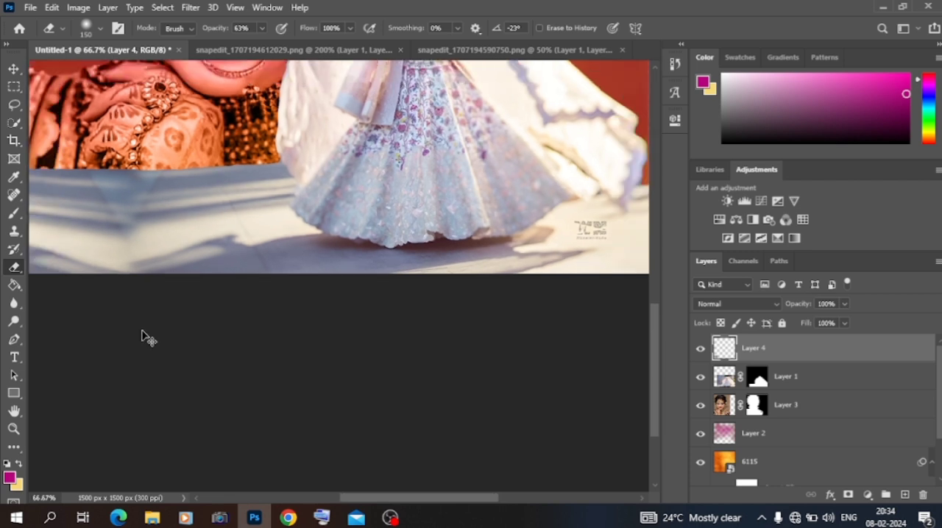
# - Start the Camera Raw Filter on the full-length woman's layer and set Noise Reduction to 35
pyautogui.hotkey('ctrl', '-')
pyautogui.hotkey('ctrl', '-')
pyautogui.hotkey('ctrl', '-')
pyautogui.click(14, 68)
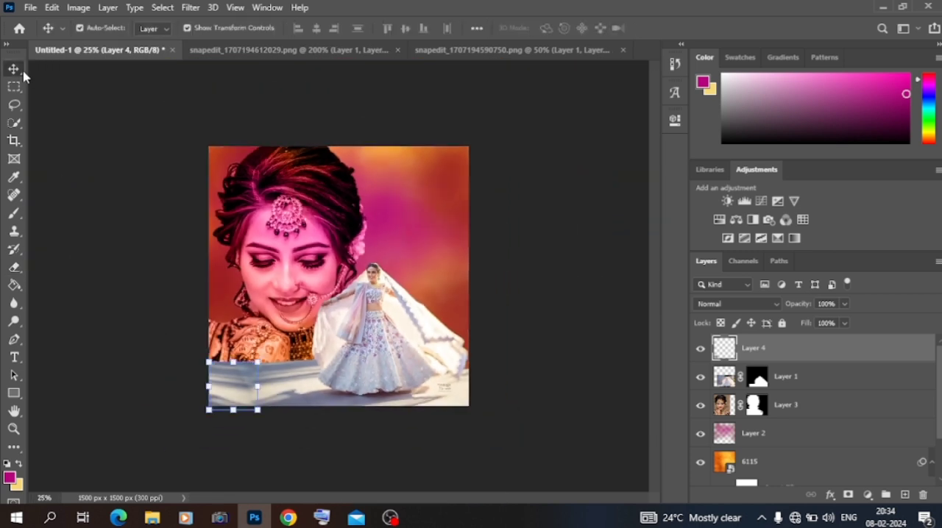
pyautogui.click(390, 346)
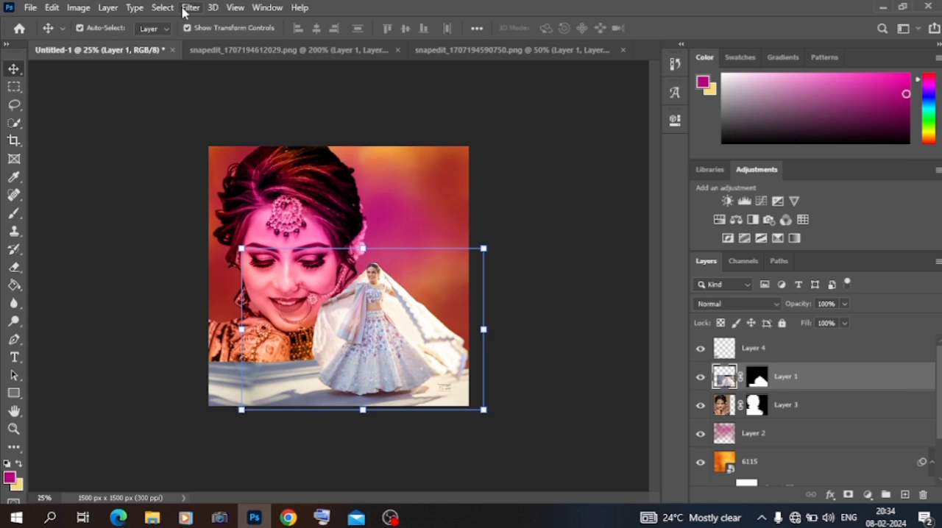
pyautogui.click(190, 7)
pyautogui.click(233, 93)
pyautogui.click(726, 218)
pyautogui.scroll(3, 718, 362)
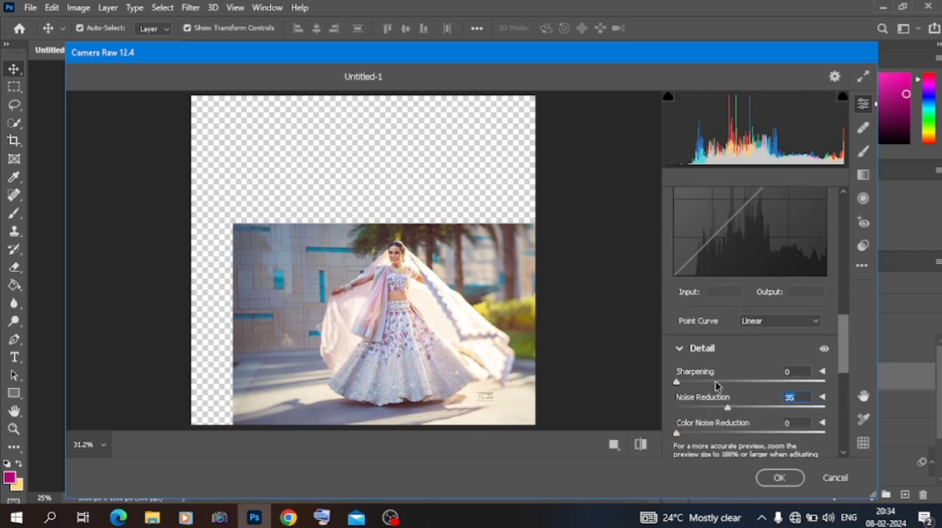
# - Set Vibrance to +41, Clarity to +43 and Saturation to +17 for the full-length woman, and apply the filter
pyautogui.scroll(5, 707, 388)
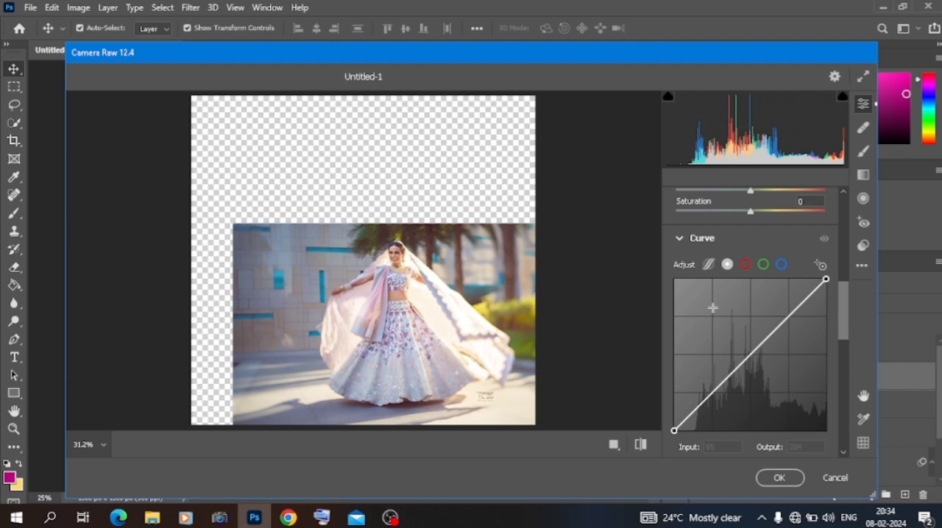
pyautogui.click(781, 193)
pyautogui.scroll(2, 782, 194)
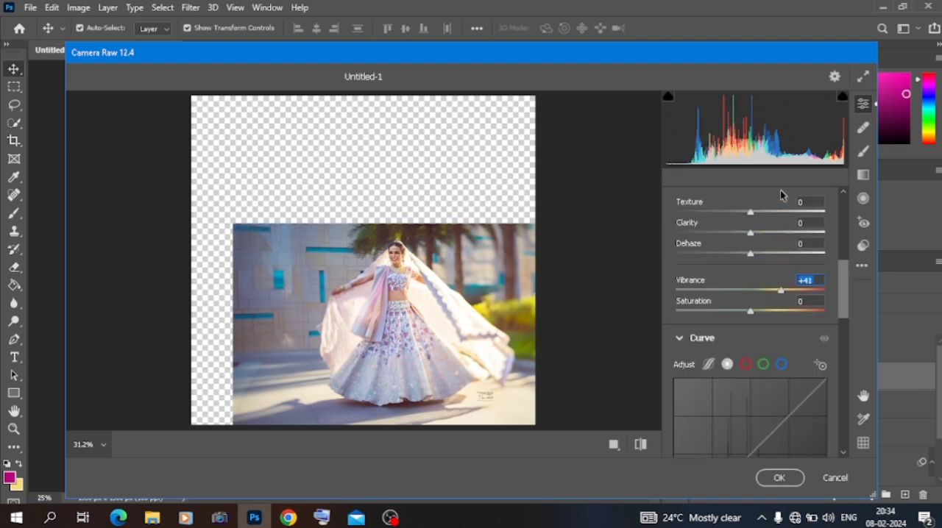
pyautogui.click(766, 313)
pyautogui.click(778, 312)
pyautogui.click(781, 234)
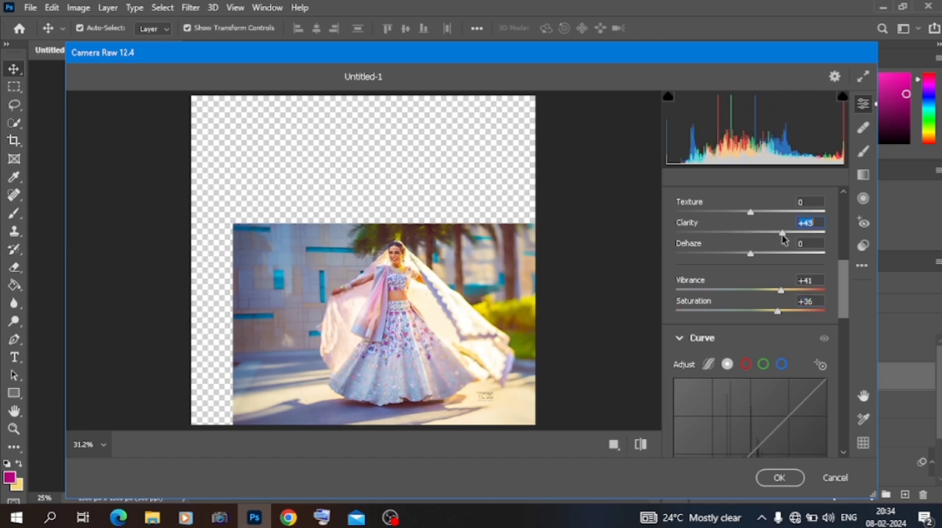
pyautogui.click(763, 315)
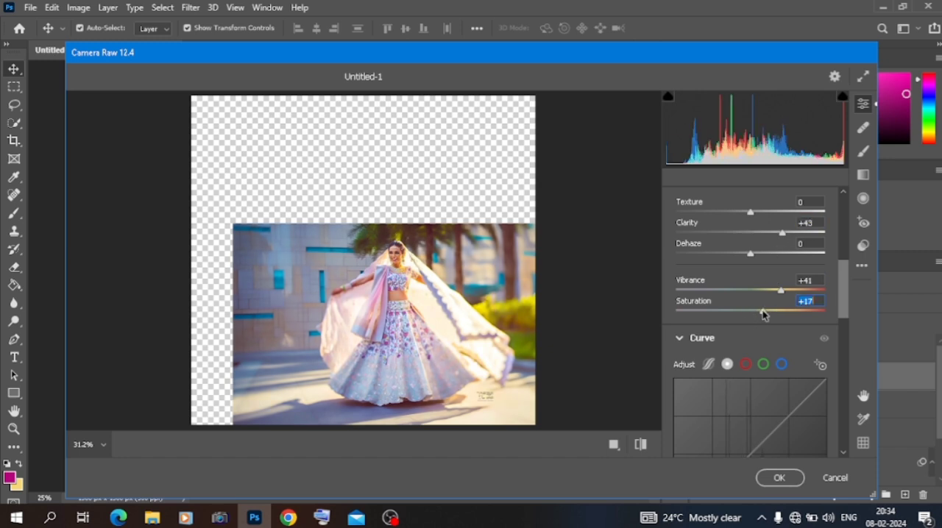
pyautogui.click(778, 478)
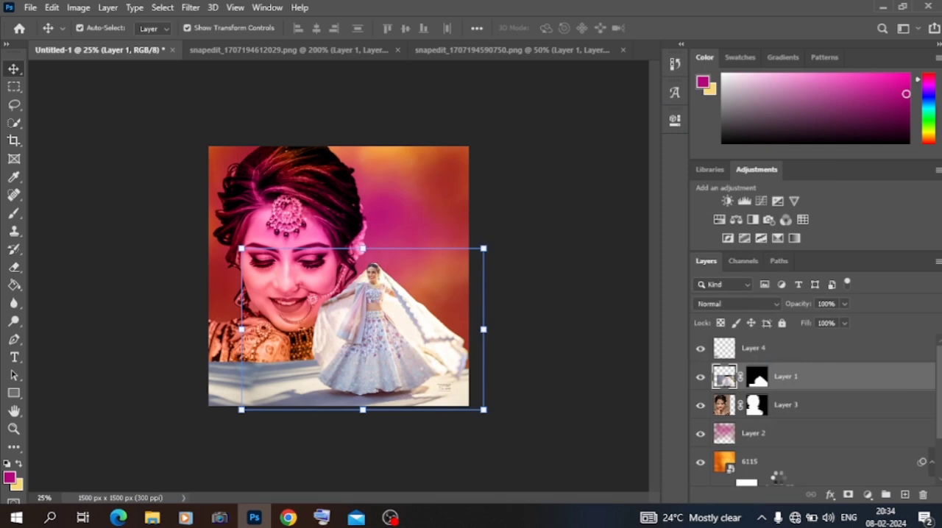
# - Hide the magenta Layer 2 and the orange background layer 6115
pyautogui.click(565, 429)
pyautogui.click(336, 291)
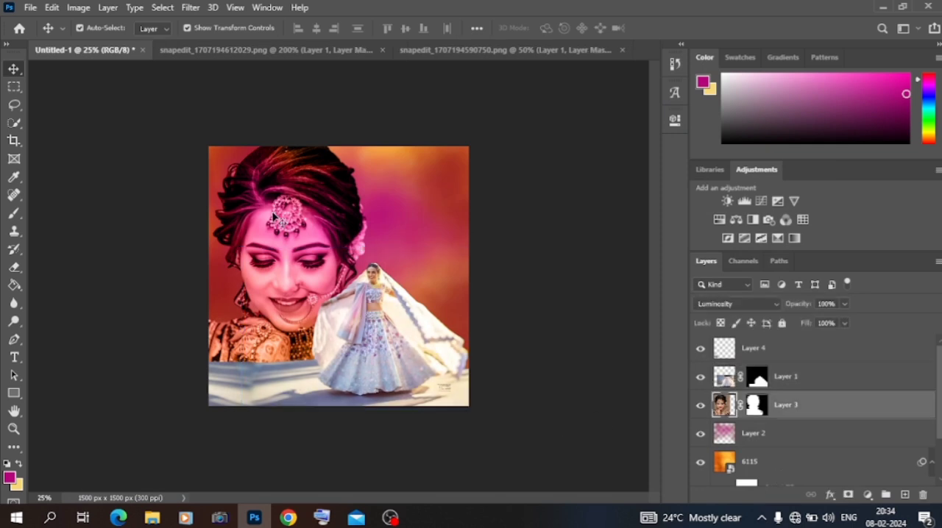
pyautogui.click(126, 217)
pyautogui.click(449, 192)
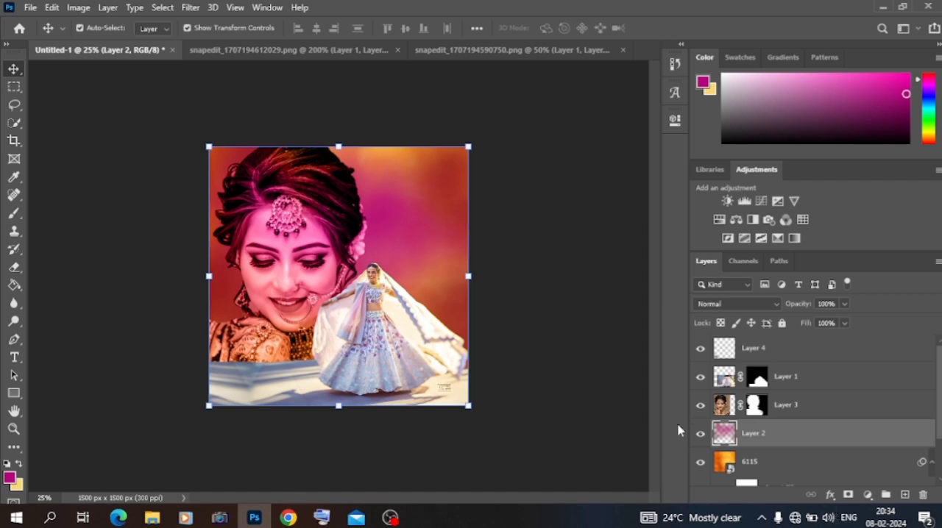
pyautogui.click(700, 435)
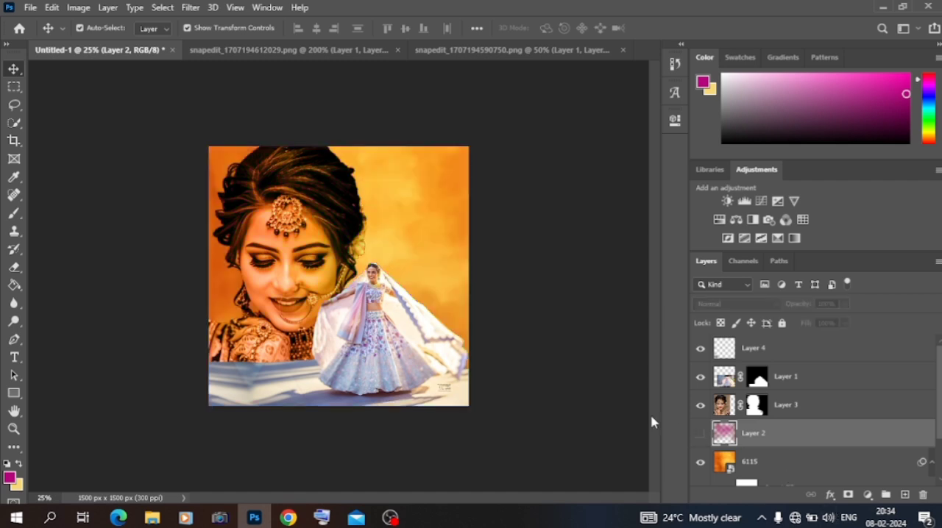
pyautogui.scroll(-1, 701, 441)
pyautogui.click(701, 435)
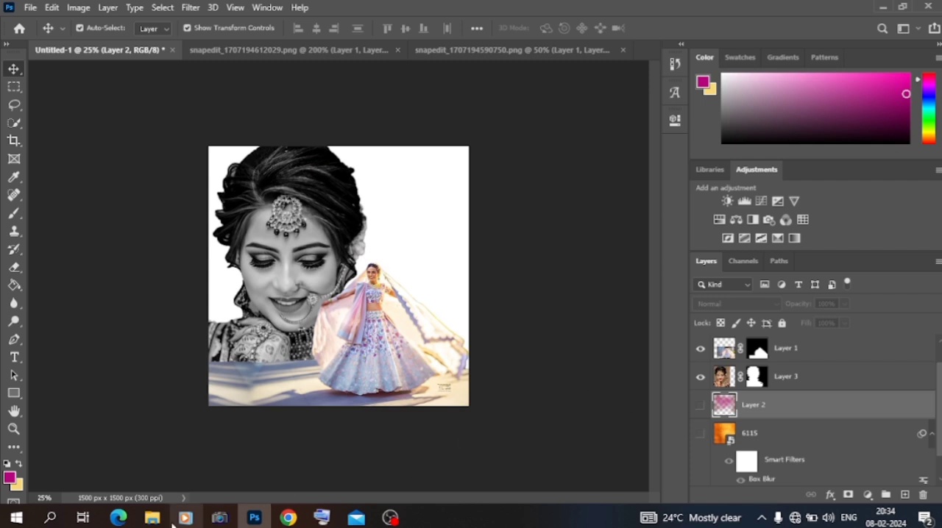
# - Place the Untitled-1yt image from Downloads between the portrait and the full-length woman, scaled to 174% across the canvas
pyautogui.click(152, 518)
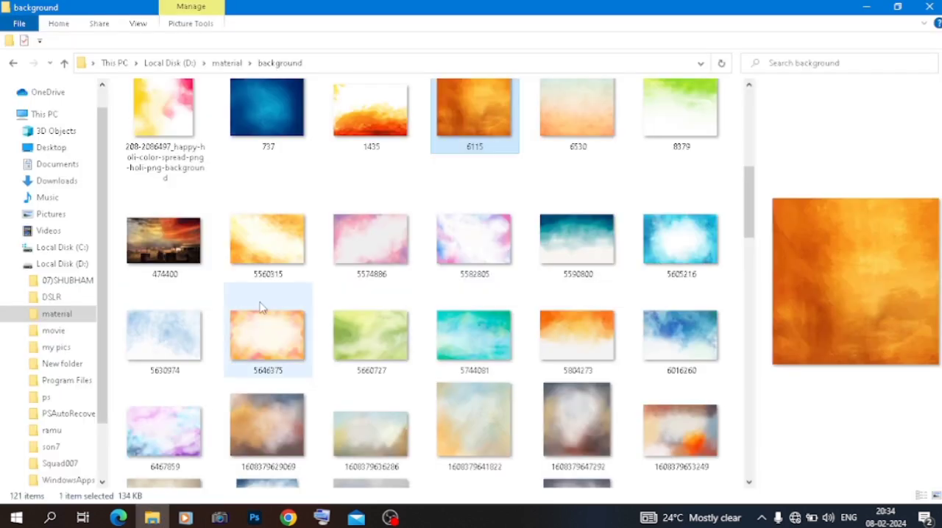
pyautogui.click(68, 182)
pyautogui.scroll(-10, 270, 272)
pyautogui.moveTo(250, 237); pyautogui.dragTo(313, 300)
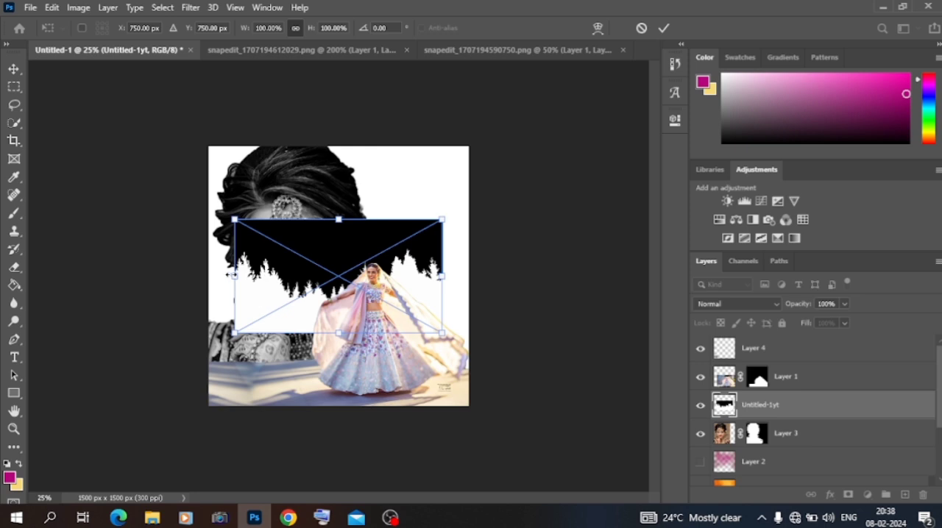
pyautogui.moveTo(194, 268); pyautogui.dragTo(75, 265)
pyautogui.moveTo(275, 306); pyautogui.dragTo(343, 318)
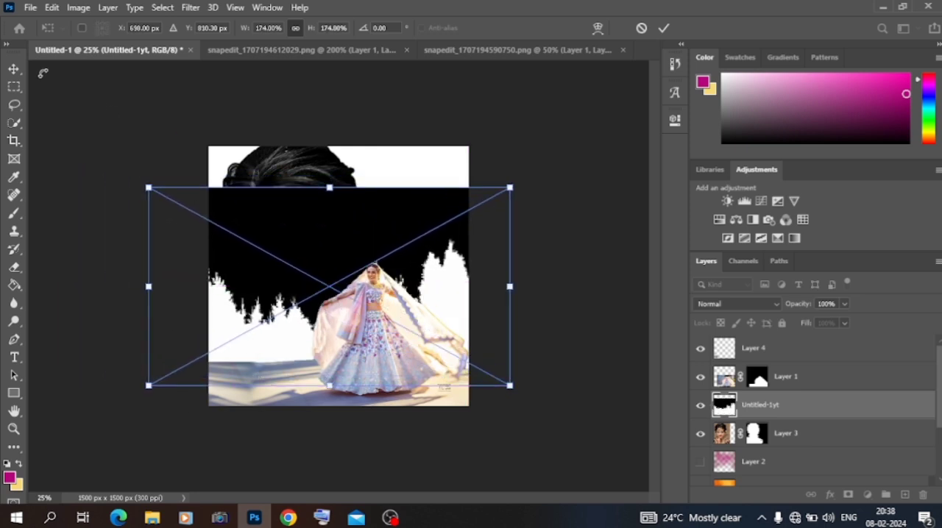
pyautogui.click(18, 68)
# - Set the blend mode of the Untitled-1yt layer to Lighter Color
pyautogui.click(723, 304)
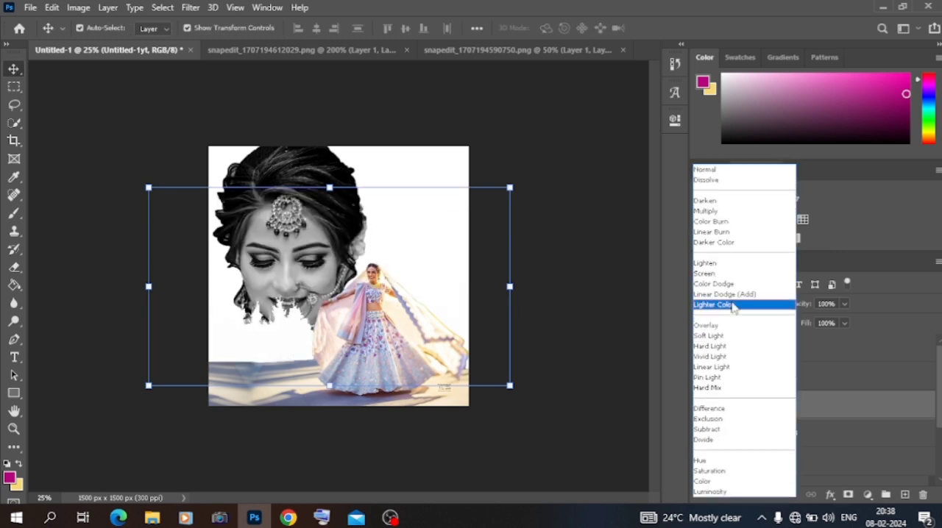
pyautogui.click(732, 304)
pyautogui.click(94, 110)
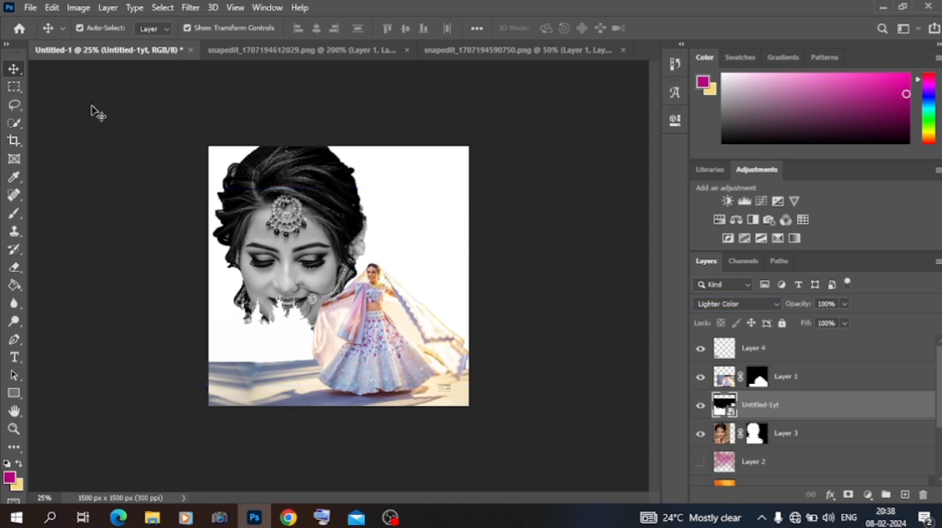
# - Scale the large portrait down to 89.32% and position it near the canvas's top edge, above the treeline fade
pyautogui.click(280, 218)
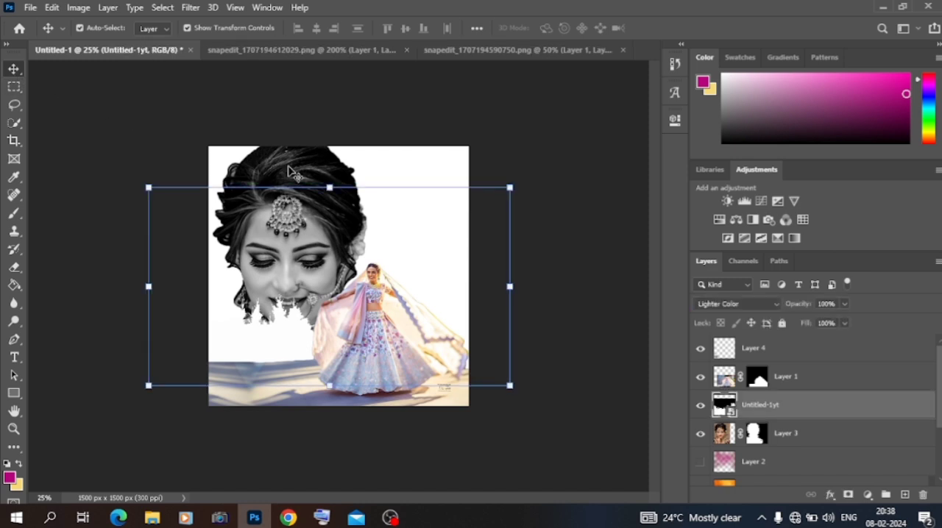
pyautogui.click(190, 174)
pyautogui.moveTo(170, 401); pyautogui.dragTo(199, 370)
pyautogui.moveTo(291, 272); pyautogui.dragTo(283, 286)
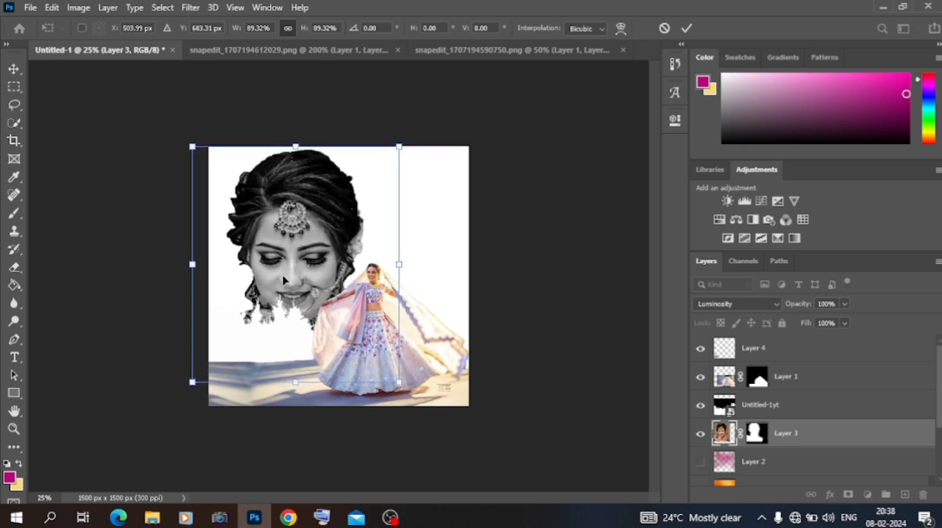
pyautogui.click(13, 68)
pyautogui.click(103, 165)
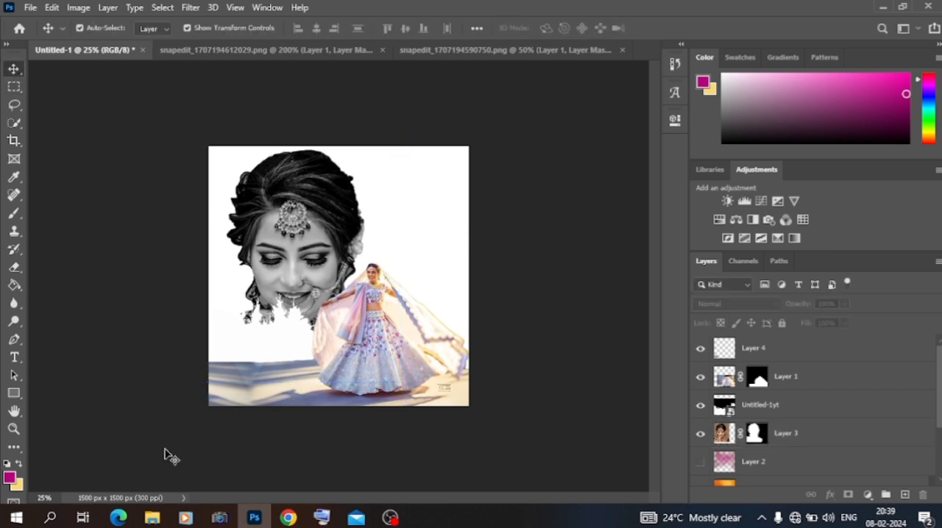
# - Place the 11-Clouds-iPhone-Wallpapers-by-Preppy-Wallpapers image from Downloads directly below the portrait layer, enlarged to cover the whole canvas
pyautogui.click(152, 518)
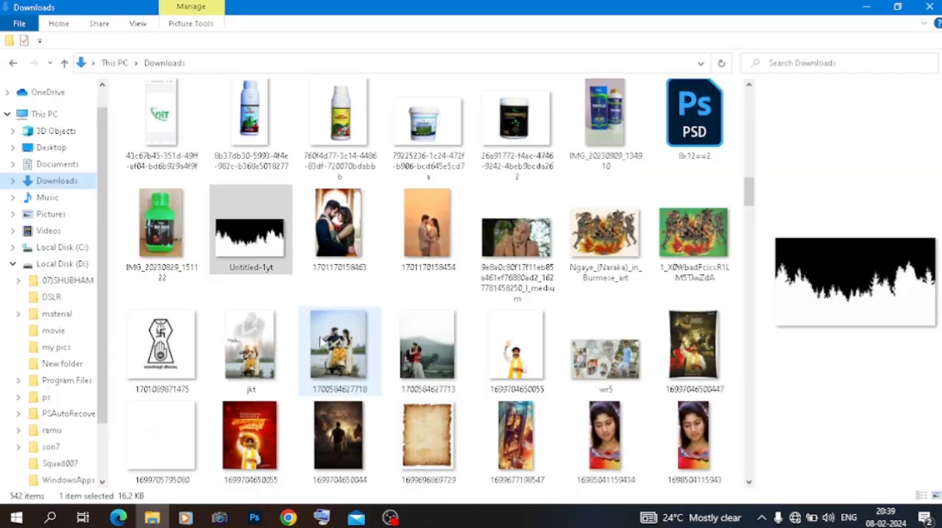
pyautogui.scroll(-7, 323, 343)
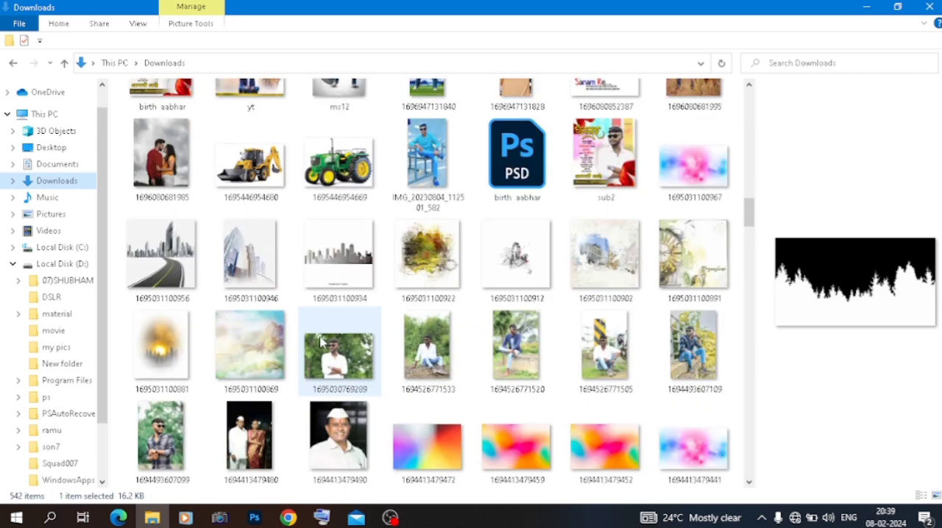
pyautogui.scroll(-5, 321, 340)
pyautogui.moveTo(250, 273); pyautogui.dragTo(289, 317)
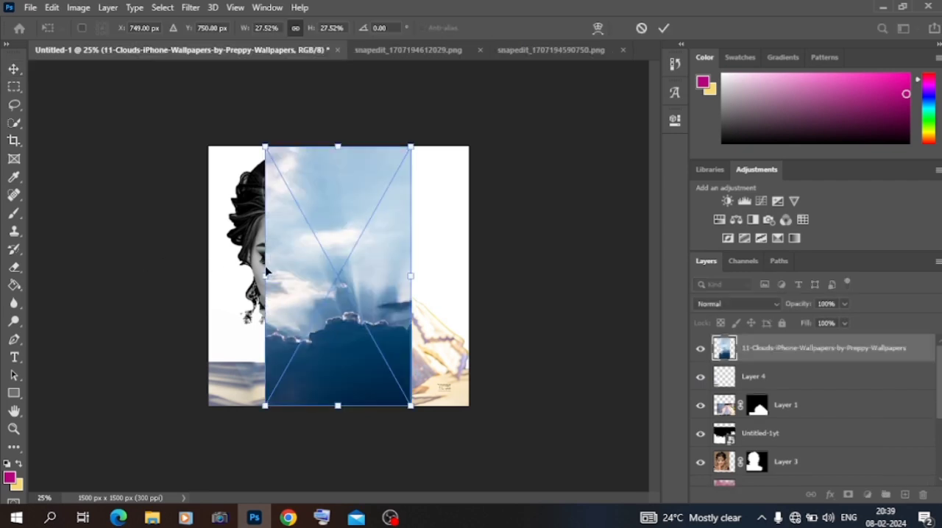
pyautogui.moveTo(266, 274); pyautogui.dragTo(61, 275)
pyautogui.moveTo(111, 296); pyautogui.dragTo(190, 208)
pyautogui.press('Return')
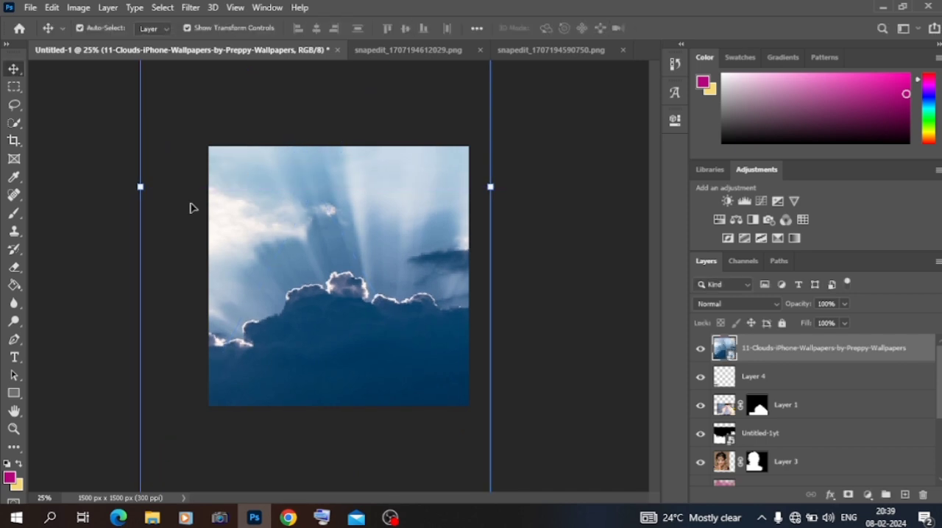
pyautogui.moveTo(744, 346); pyautogui.dragTo(753, 476)
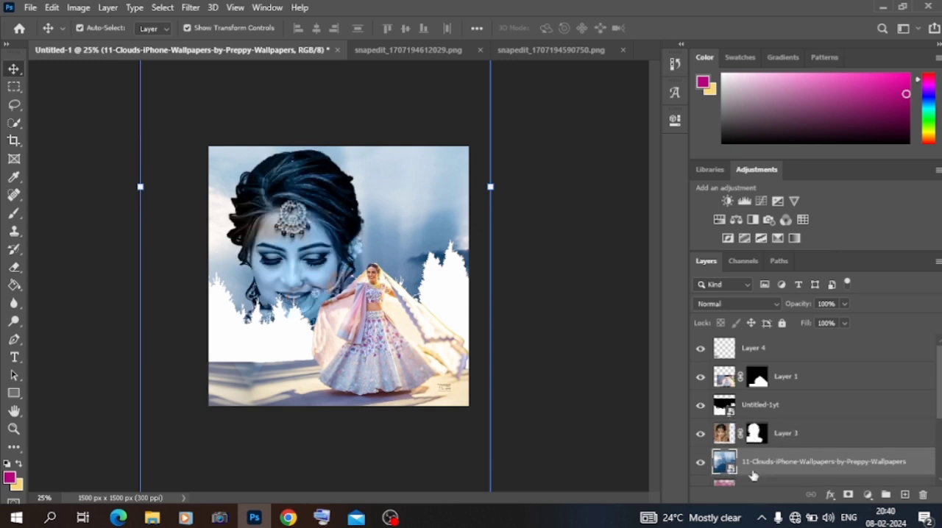
# - Scale the large portrait on Layer 3 down to 81.86% and position it in the canvas's upper left, above the treeline
pyautogui.click(324, 238)
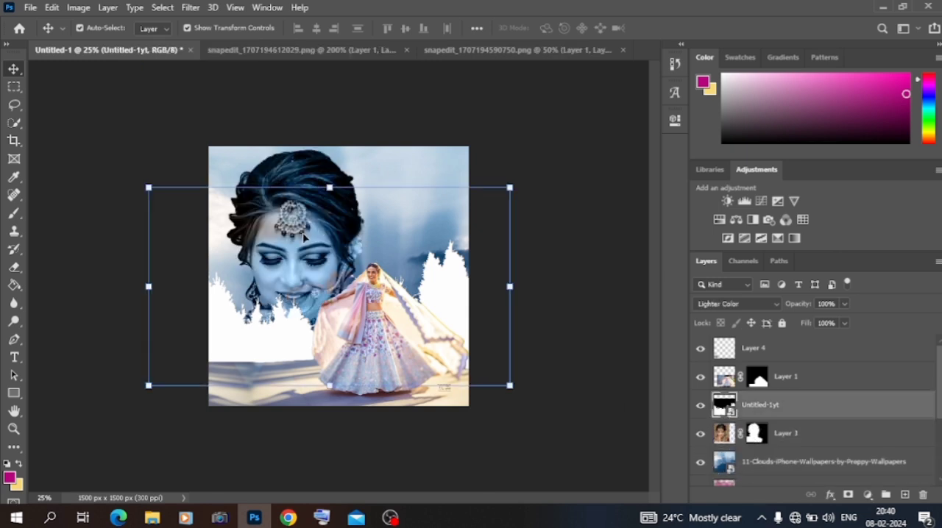
pyautogui.click(301, 171)
pyautogui.moveTo(310, 188); pyautogui.dragTo(313, 174)
pyautogui.moveTo(300, 128); pyautogui.dragTo(298, 171)
pyautogui.moveTo(300, 216); pyautogui.dragTo(295, 198)
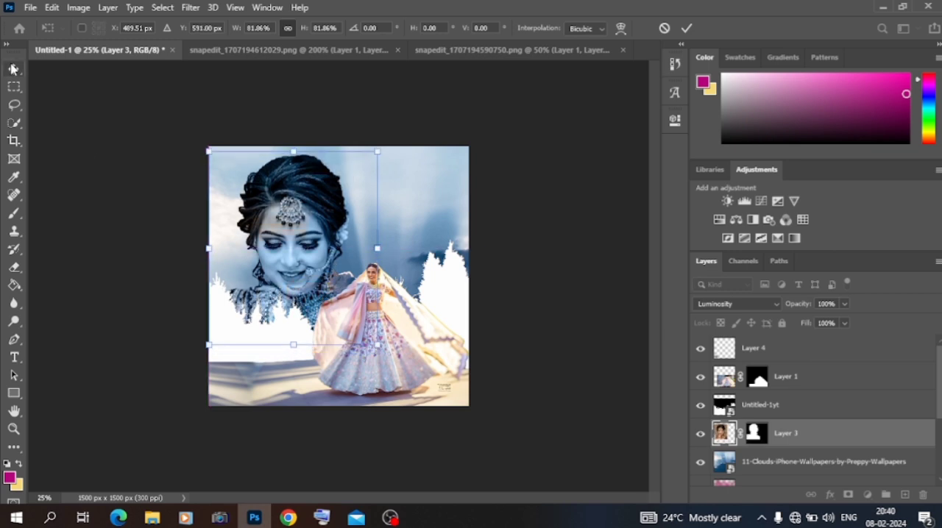
pyautogui.click(13, 68)
pyautogui.click(156, 193)
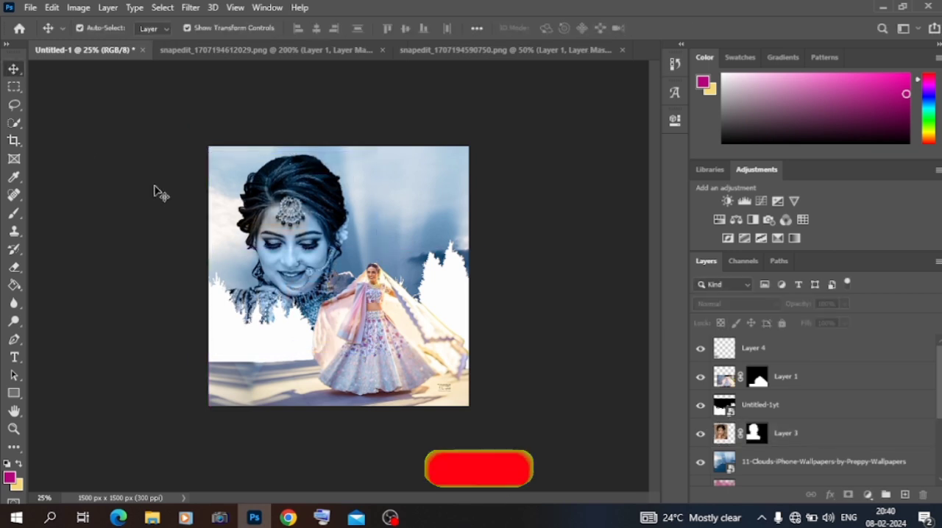
pyautogui.click(152, 518)
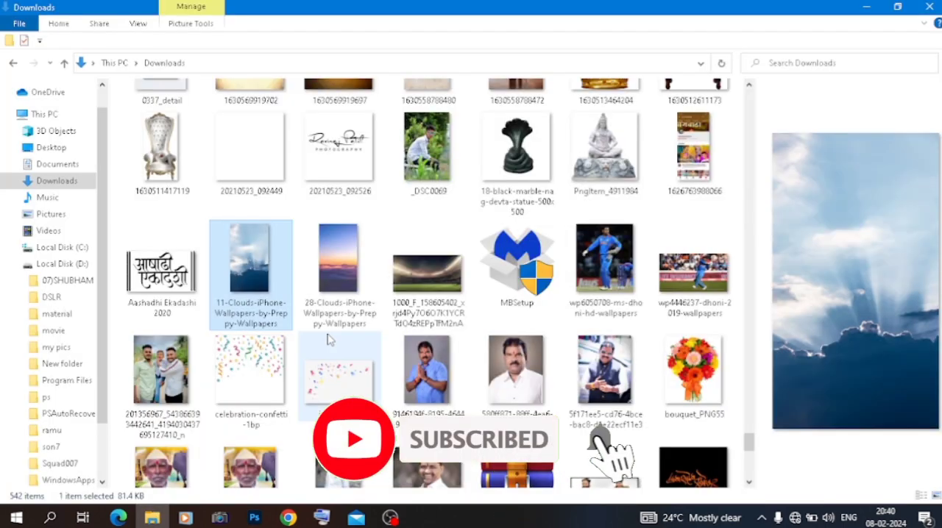
pyautogui.scroll(-10, 329, 339)
pyautogui.scroll(5, 328, 340)
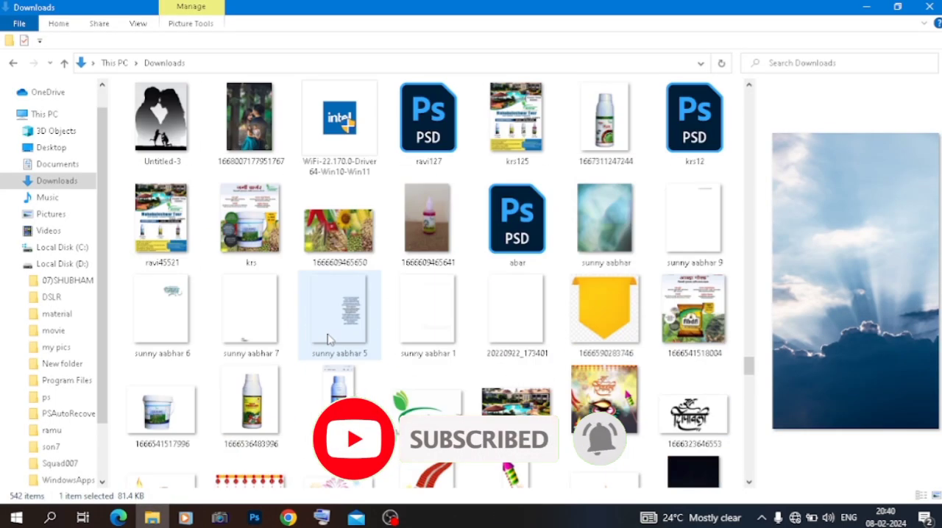
pyautogui.scroll(5, 329, 339)
pyautogui.scroll(5, 329, 339)
pyautogui.scroll(-5, 329, 339)
pyautogui.scroll(12, 329, 339)
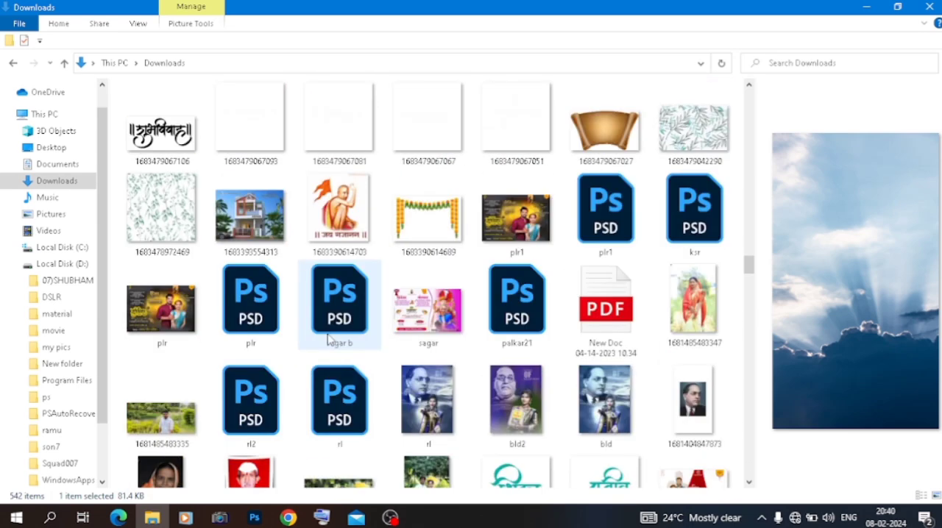
pyautogui.scroll(3, 329, 339)
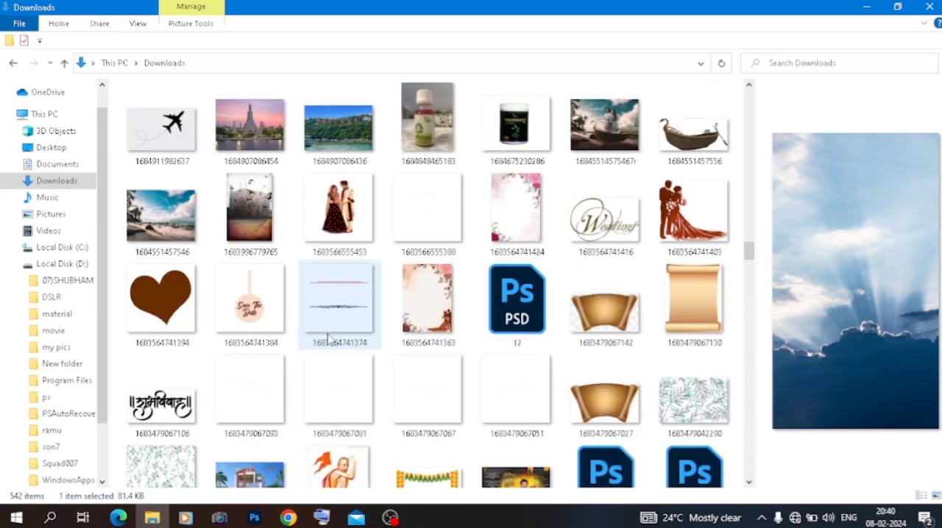
pyautogui.scroll(10, 329, 340)
pyautogui.scroll(8, 329, 339)
pyautogui.moveTo(422, 234); pyautogui.dragTo(383, 227)
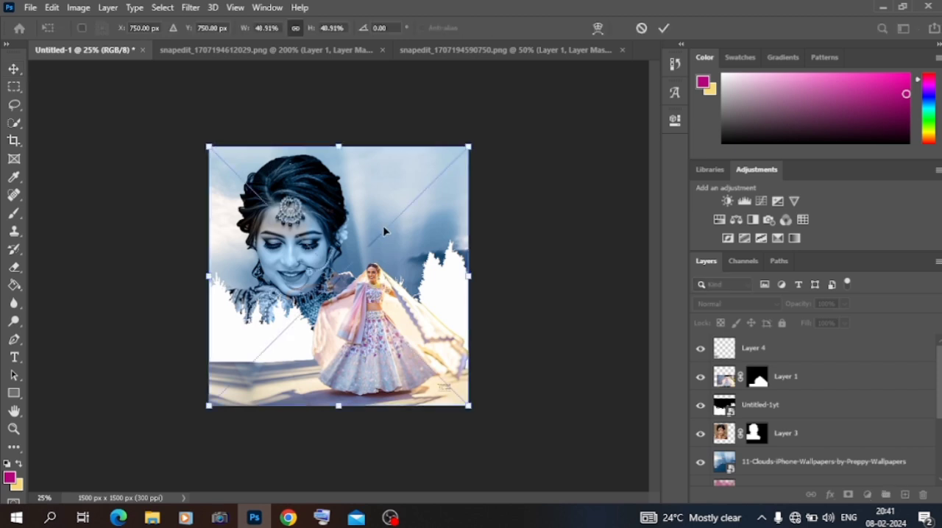
pyautogui.click(14, 68)
# - Set the title image's blend mode to Lighter Color and scale it down to 19.76% over the sky beside the portrait
pyautogui.click(712, 307)
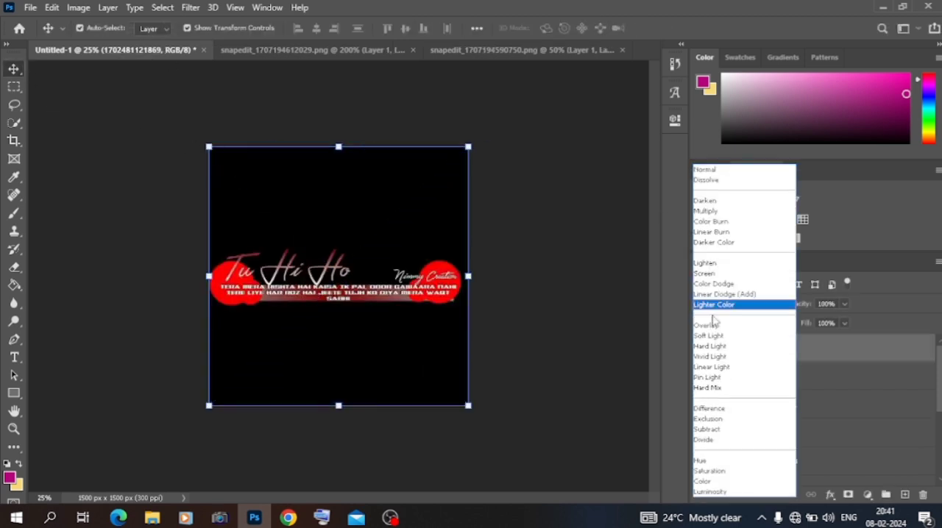
pyautogui.click(714, 303)
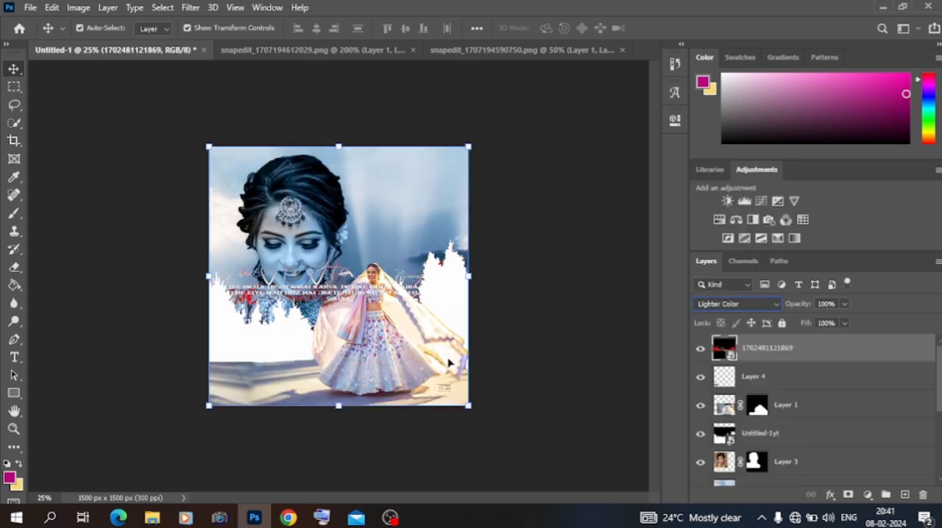
pyautogui.moveTo(208, 405); pyautogui.dragTo(394, 272)
pyautogui.click(748, 304)
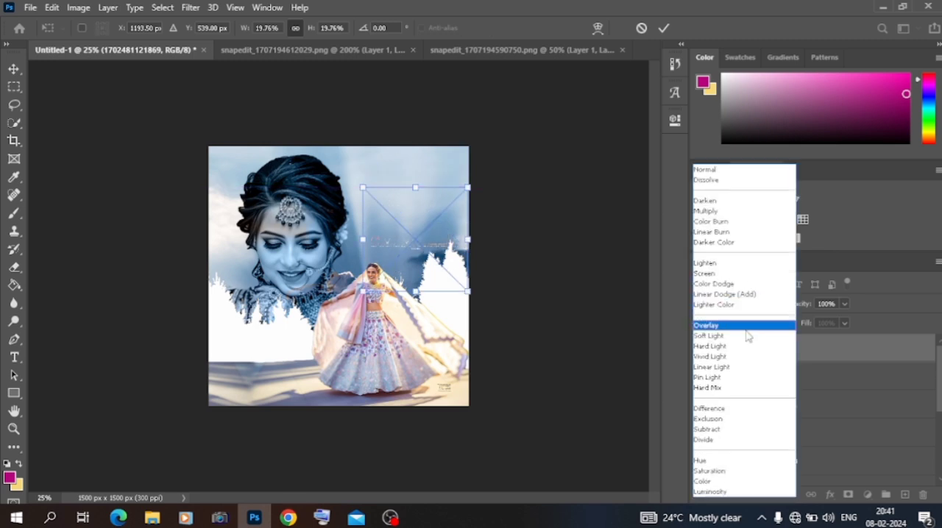
pyautogui.click(729, 304)
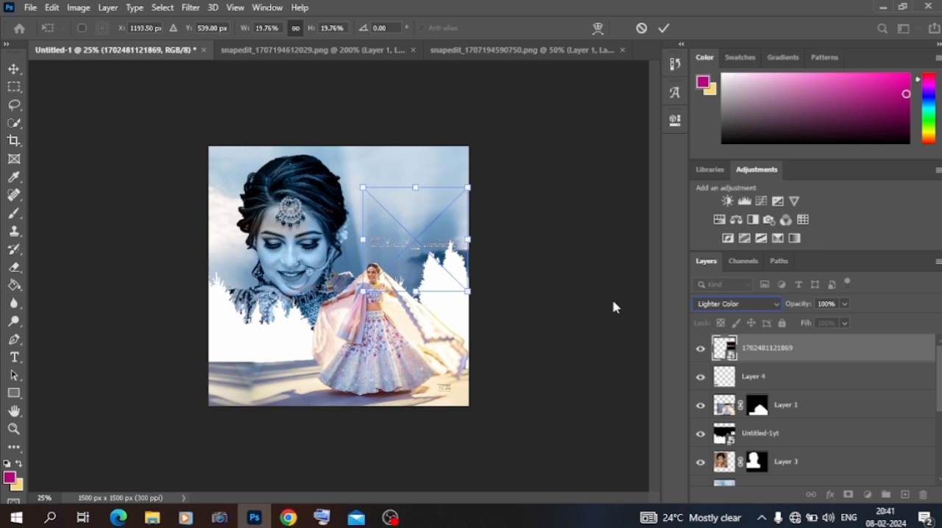
pyautogui.press('Return')
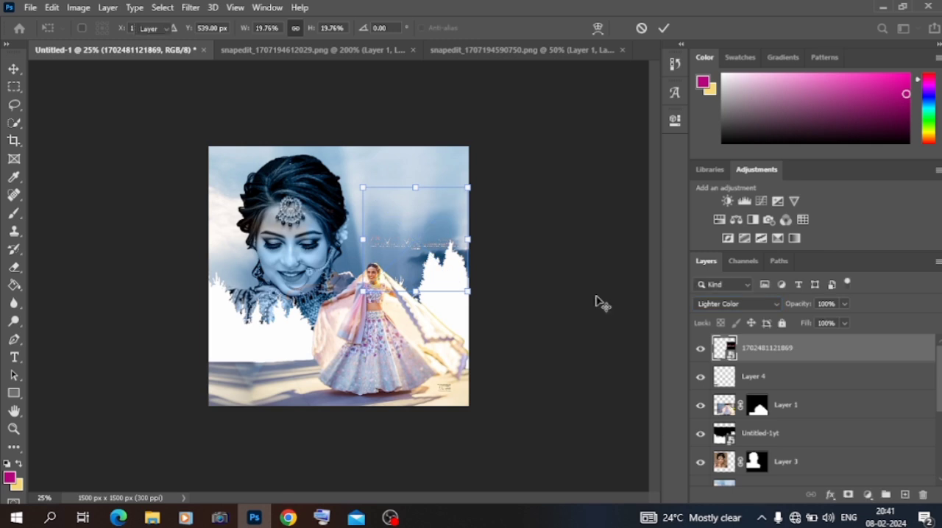
# - Set the title image's blend mode to Color Dodge and shrink it slightly within the sky above the woman
pyautogui.click(707, 306)
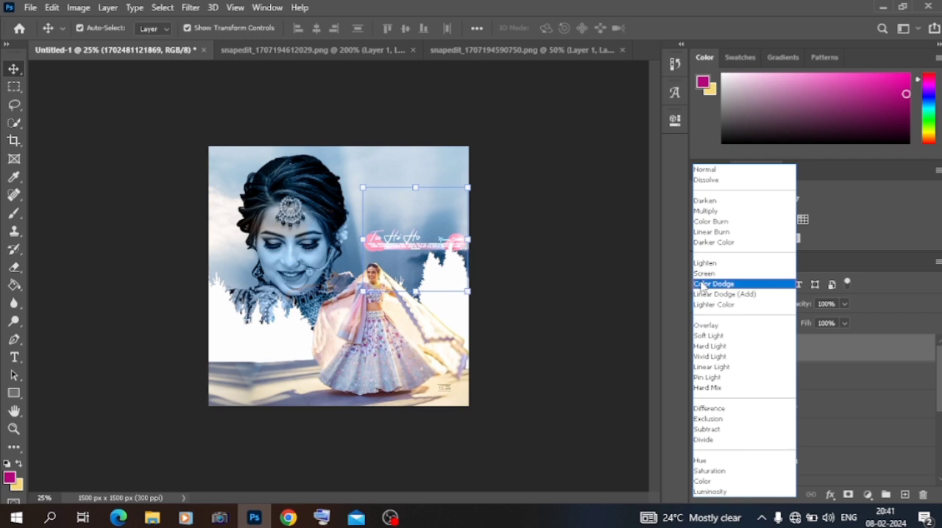
pyautogui.click(701, 286)
pyautogui.moveTo(467, 240); pyautogui.dragTo(435, 241)
pyautogui.press('Return')
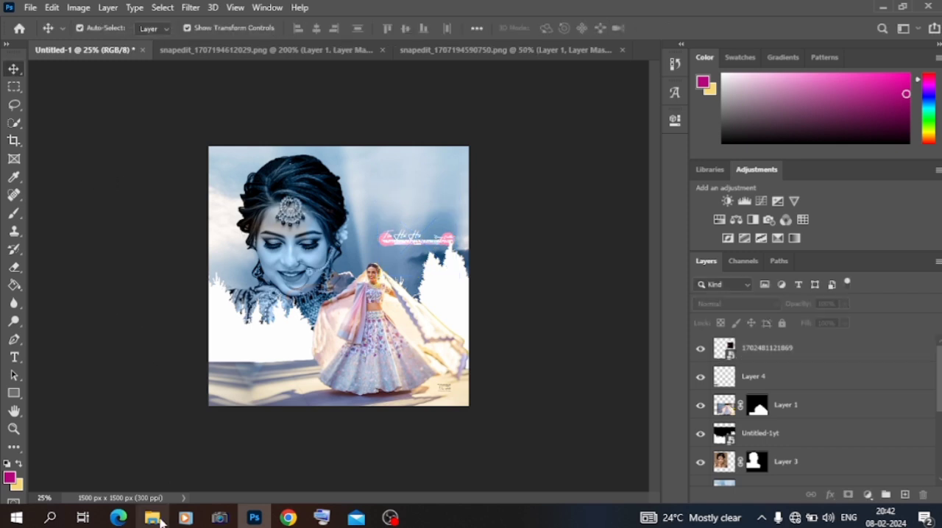
# - Switch to File Explorer and open the mix matrial folder inside the material folder on drive D
pyautogui.click(162, 518)
pyautogui.scroll(-5, 250, 331)
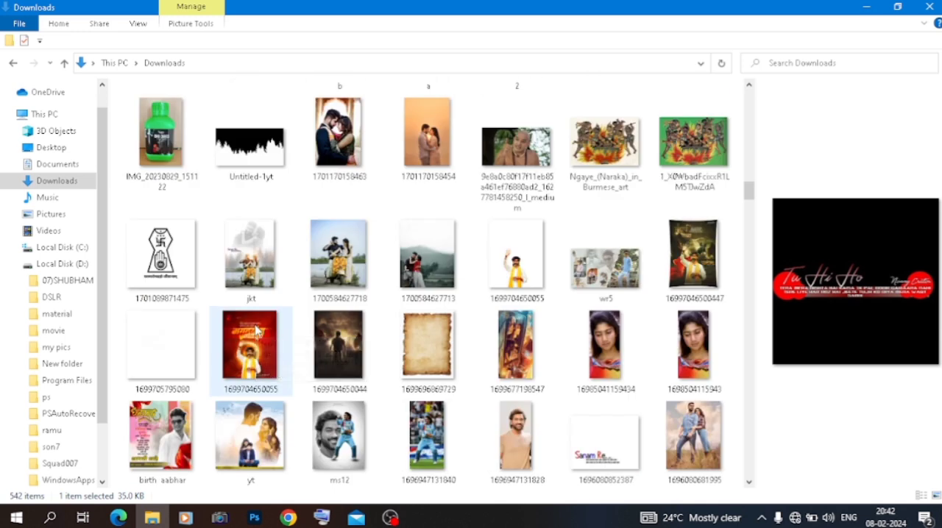
pyautogui.click(64, 315)
pyautogui.click(234, 212)
pyautogui.doubleClick(234, 212)
pyautogui.scroll(-5, 374, 265)
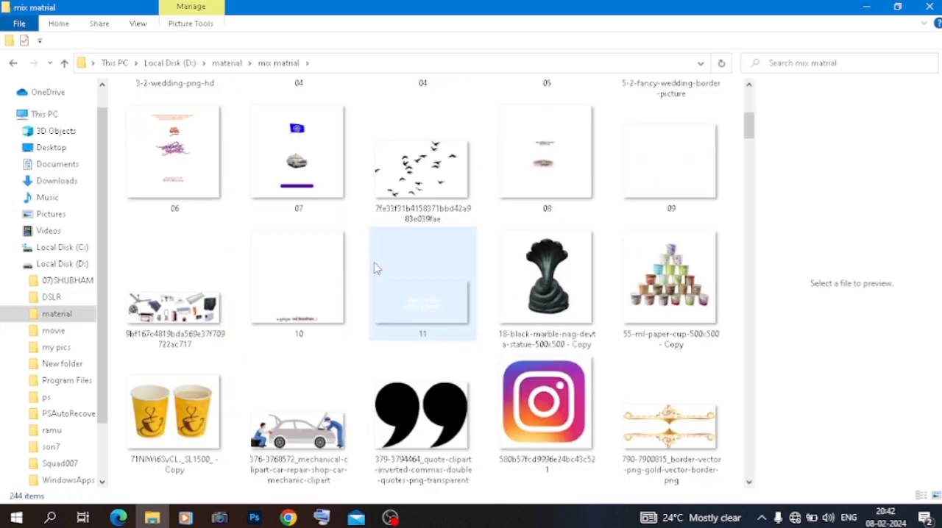
# - Place the flying birds image in the sky above the title, scaled down beside the portrait, and set its opacity to 13%
pyautogui.moveTo(403, 191)
pyautogui.mouseDown()
pyautogui.moveTo(345, 254)
pyautogui.moveTo(254, 515)
pyautogui.moveTo(398, 208)
pyautogui.mouseUp()
pyautogui.moveTo(328, 220); pyautogui.dragTo(329, 221)
pyautogui.moveTo(230, 226); pyautogui.dragTo(407, 185)
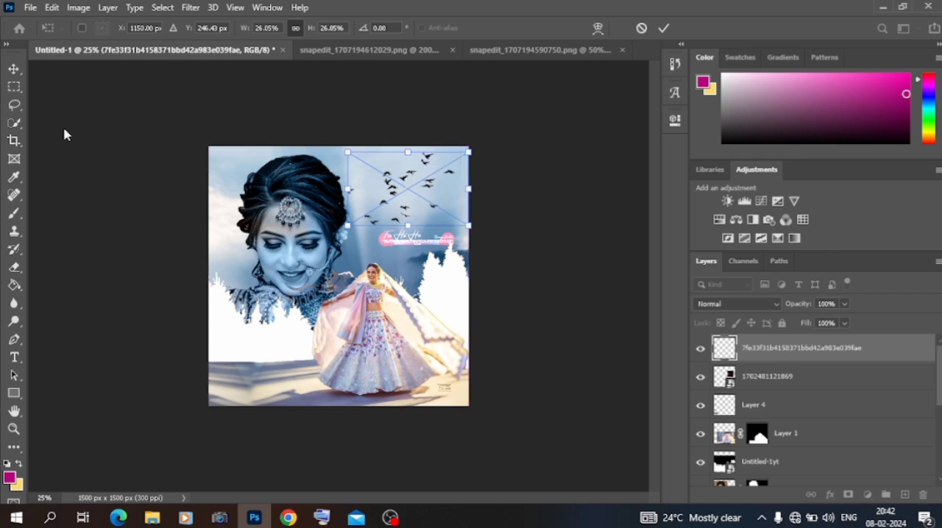
pyautogui.press('Return')
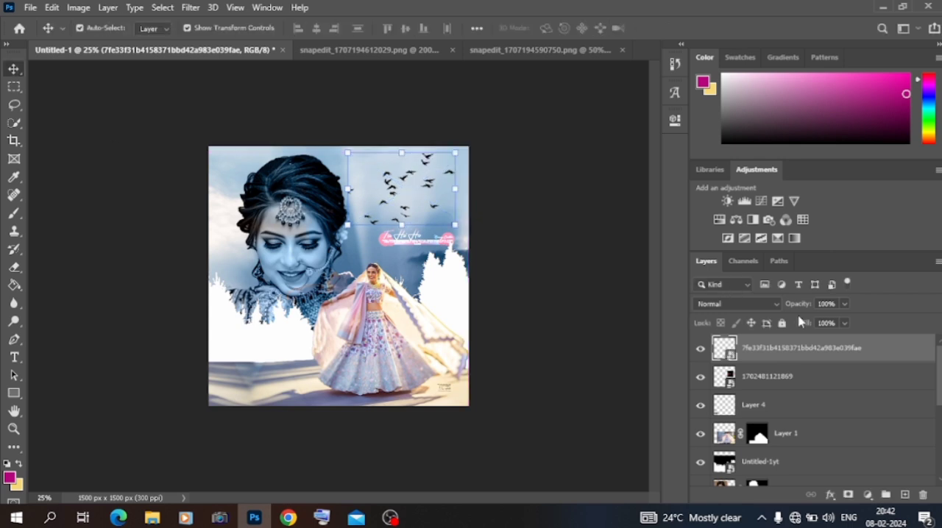
pyautogui.moveTo(800, 309); pyautogui.dragTo(739, 307)
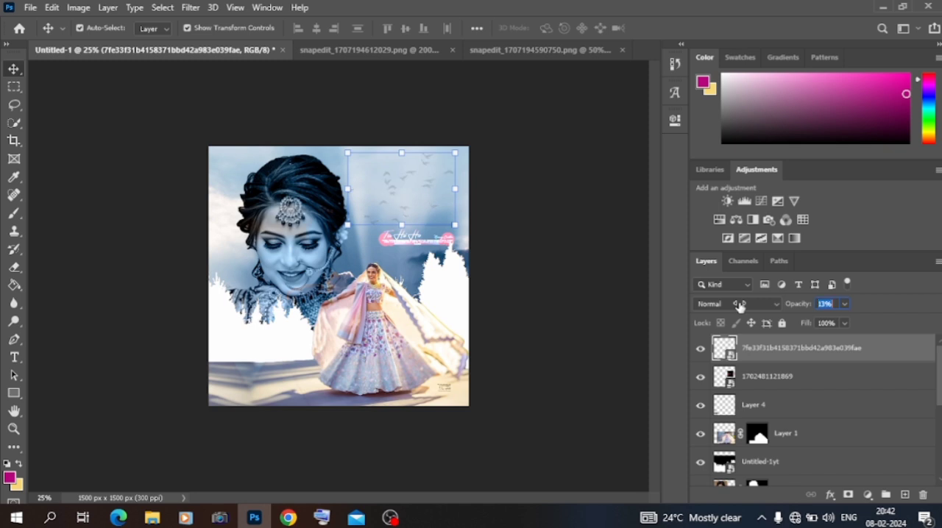
pyautogui.click(156, 292)
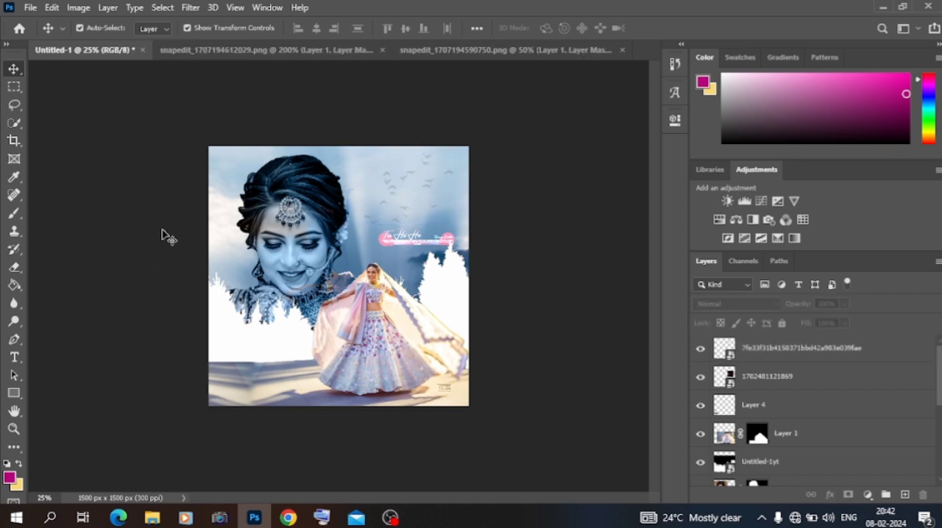
# - Start exporting the composite and saving it to a file
pyautogui.click(32, 9)
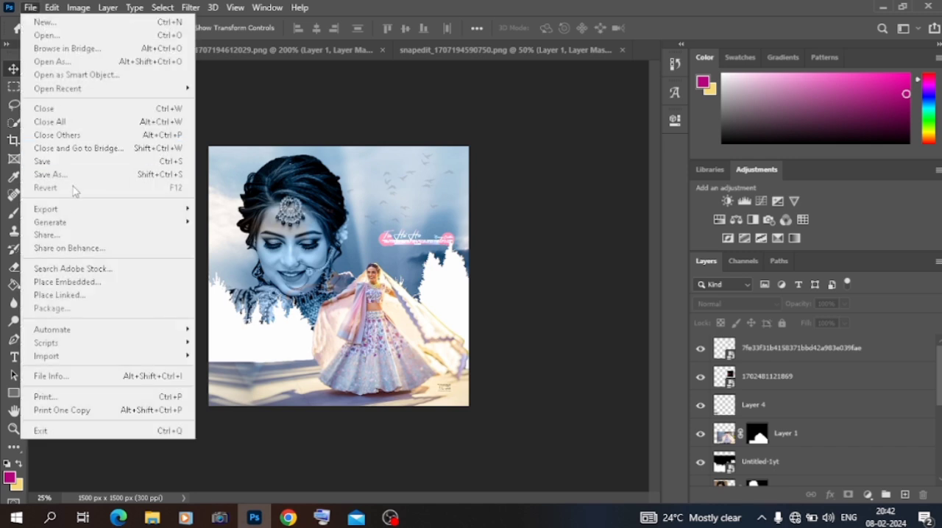
pyautogui.moveTo(70, 212)
pyautogui.click(204, 224)
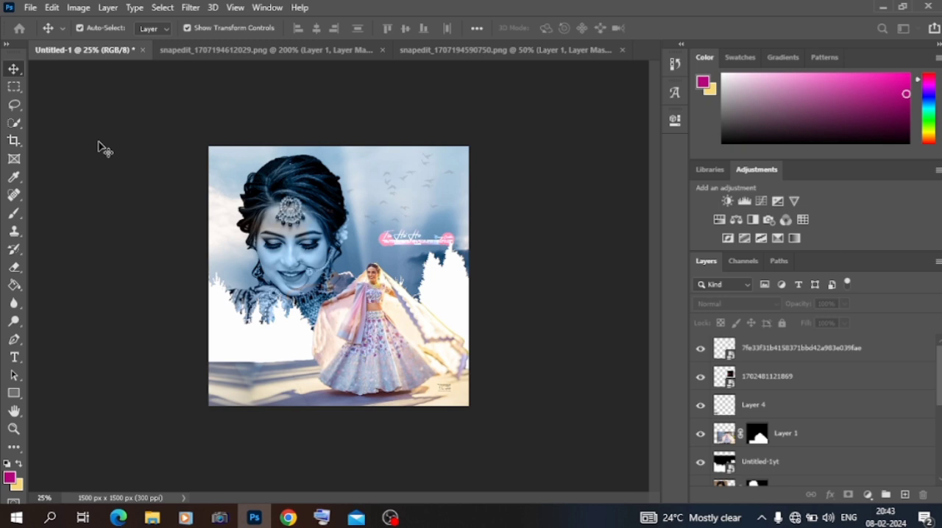
pyautogui.click(30, 7)
pyautogui.click(62, 181)
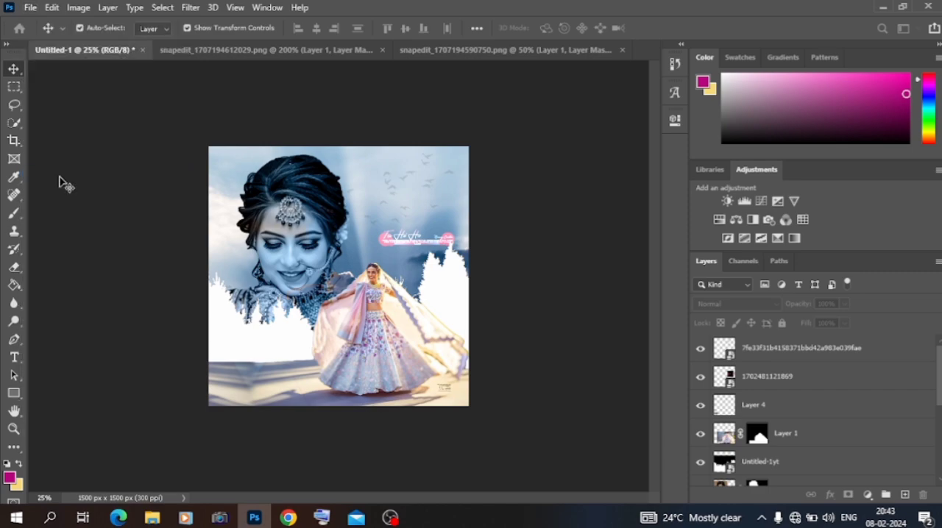